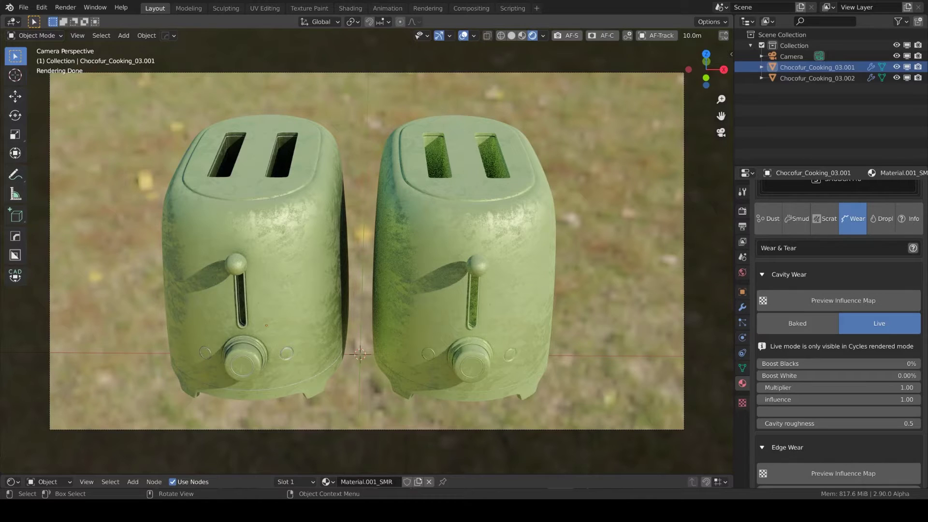
Step: Compare the two toasters in Material Preview and Rendered viewport shading
scroll(839, 382, "down", 5)
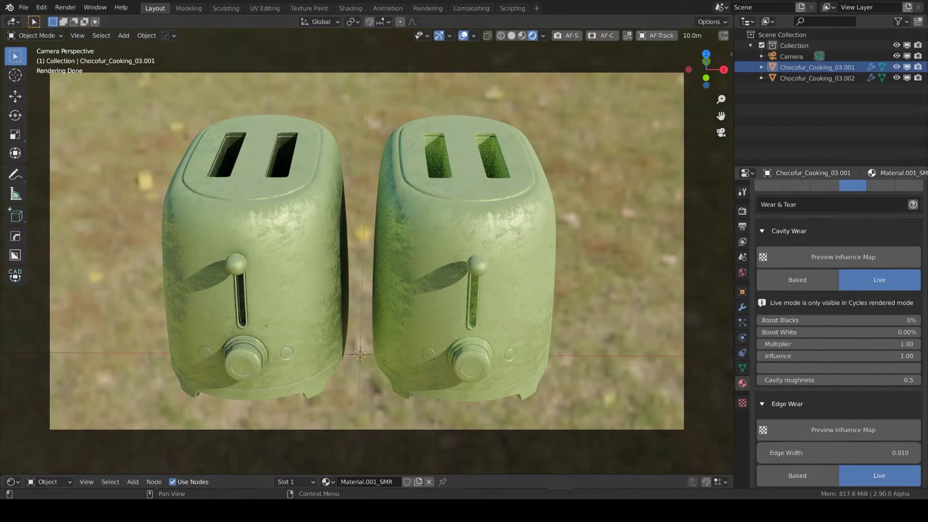
scroll(839, 339, "up", 5)
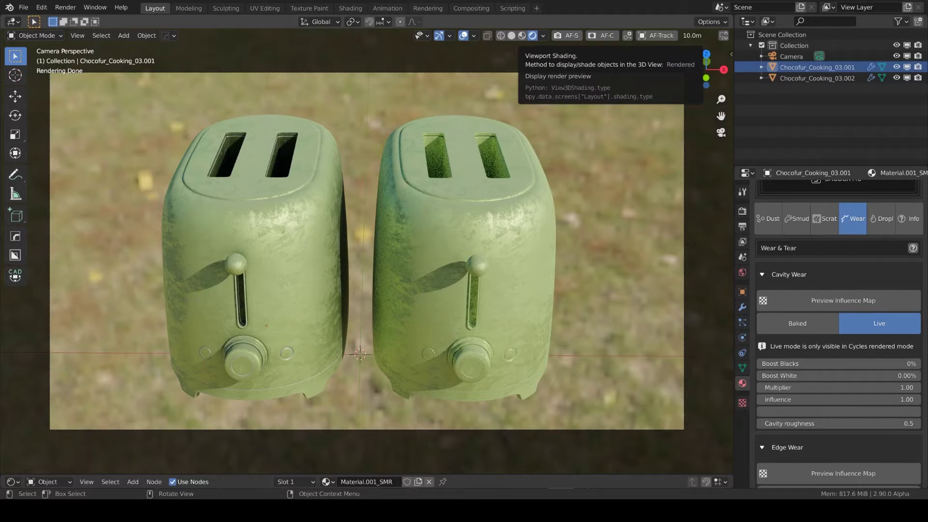
left_click(522, 35)
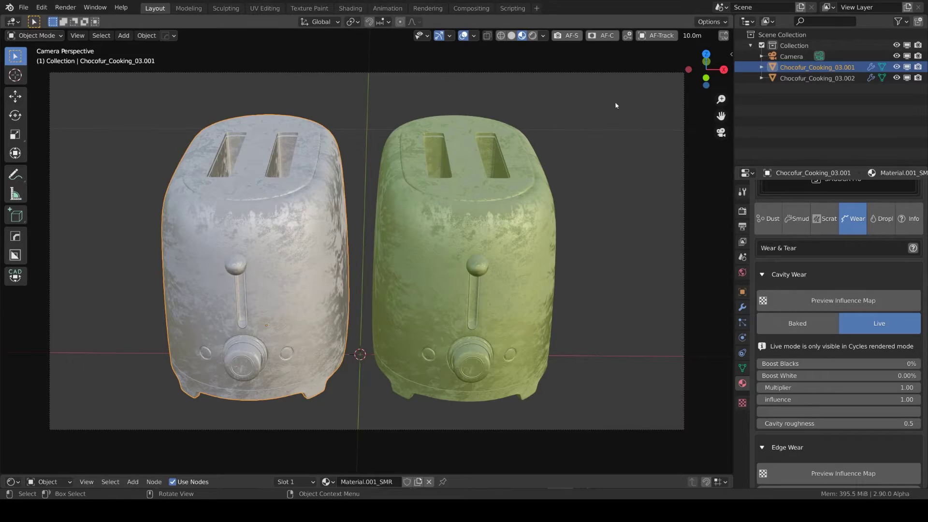
left_click(533, 35)
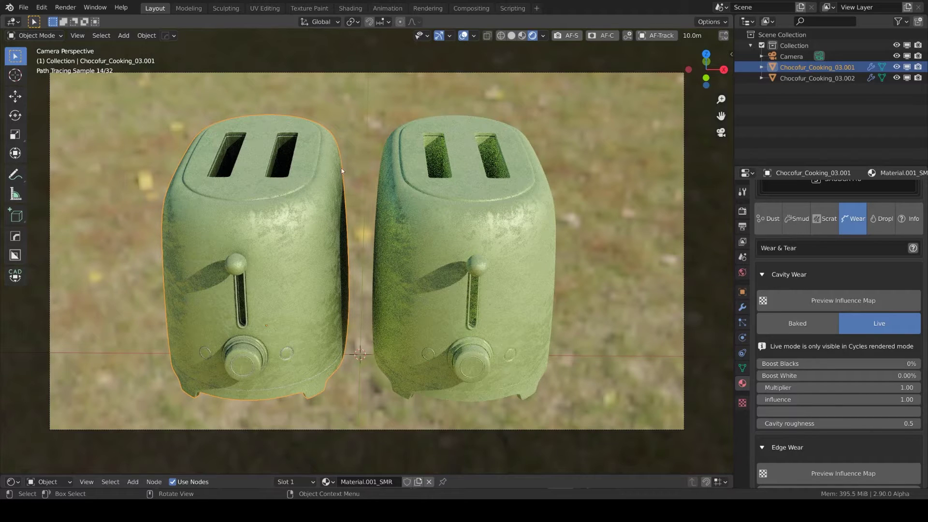
Step: Try viewport denoising with Fastest (Optix) in the Cycles sampling settings, and turn viewport denoising off again
left_click(743, 212)
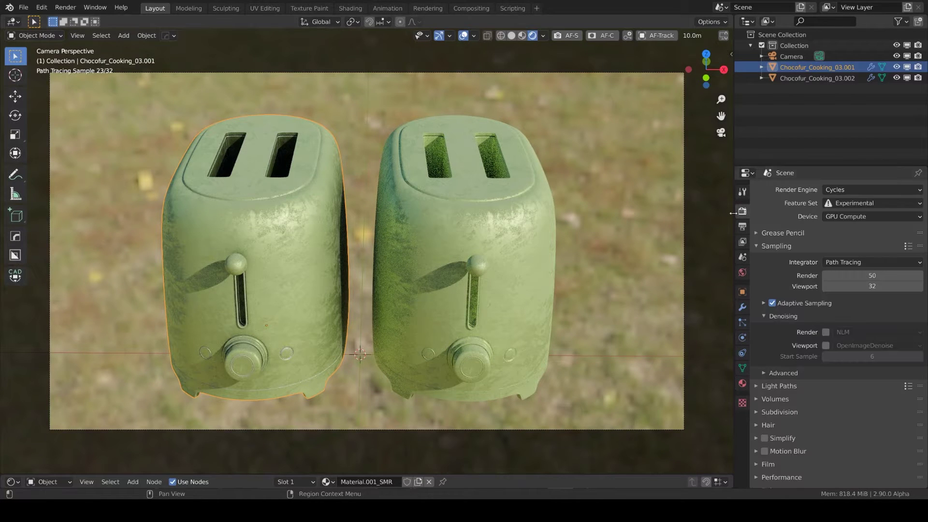
left_click(826, 345)
left_click(853, 345)
left_click(851, 358)
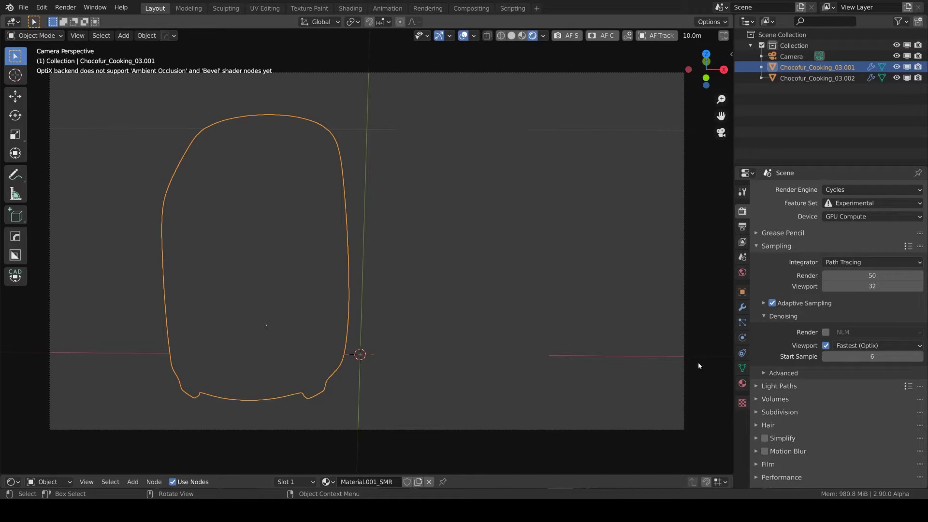
left_click(826, 345)
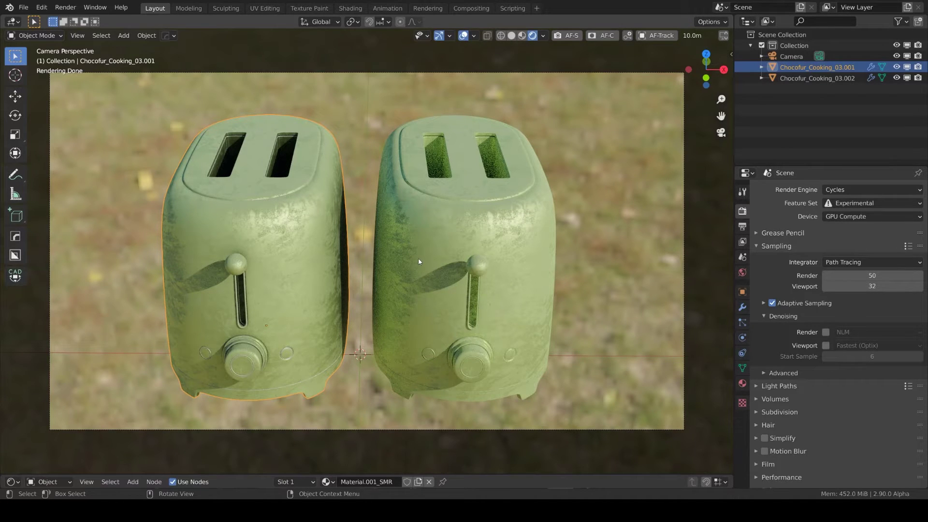
Step: Add SMUDGR Pro cavity wear to the right toaster's material and set the cavity wear to Live mode
left_click(451, 280)
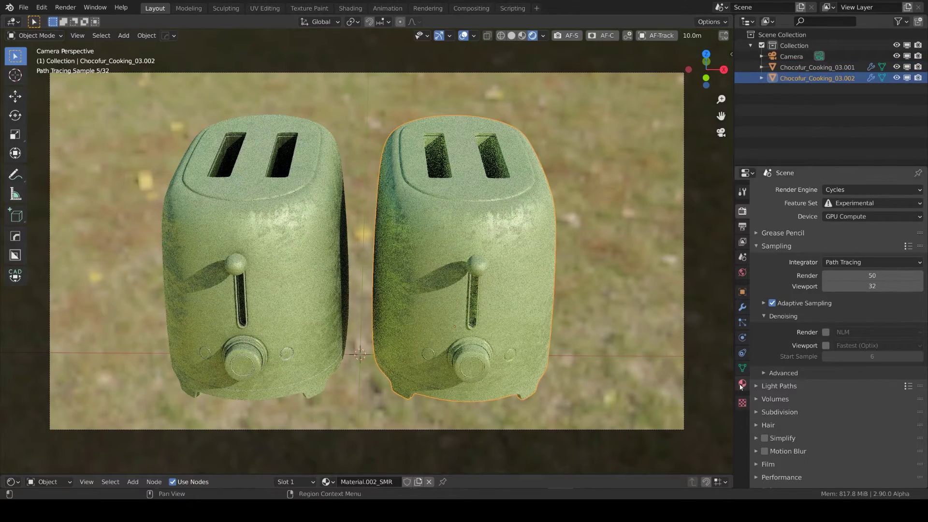
left_click(741, 383)
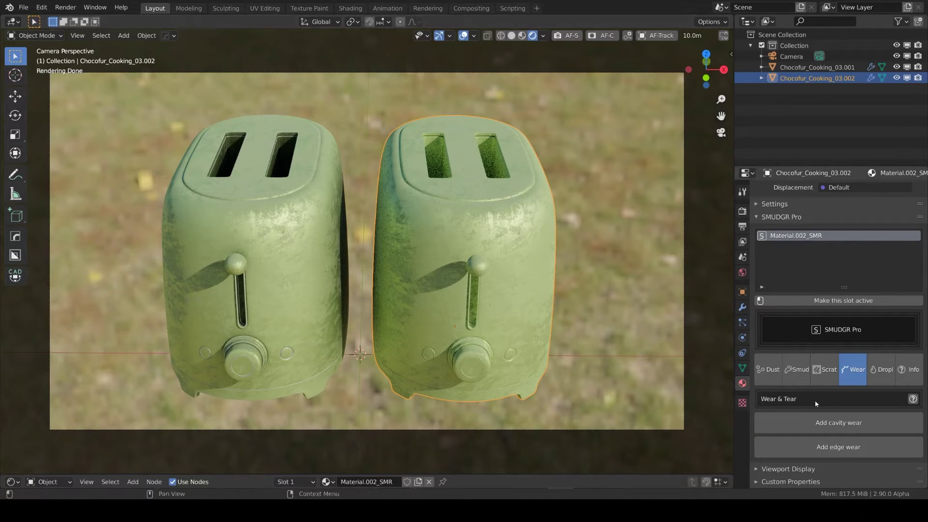
left_click(913, 399)
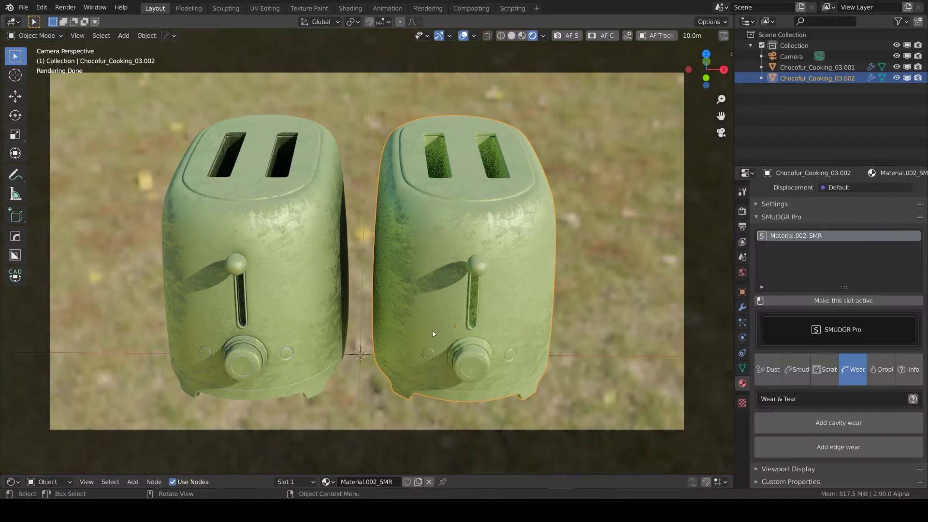
left_click(824, 422)
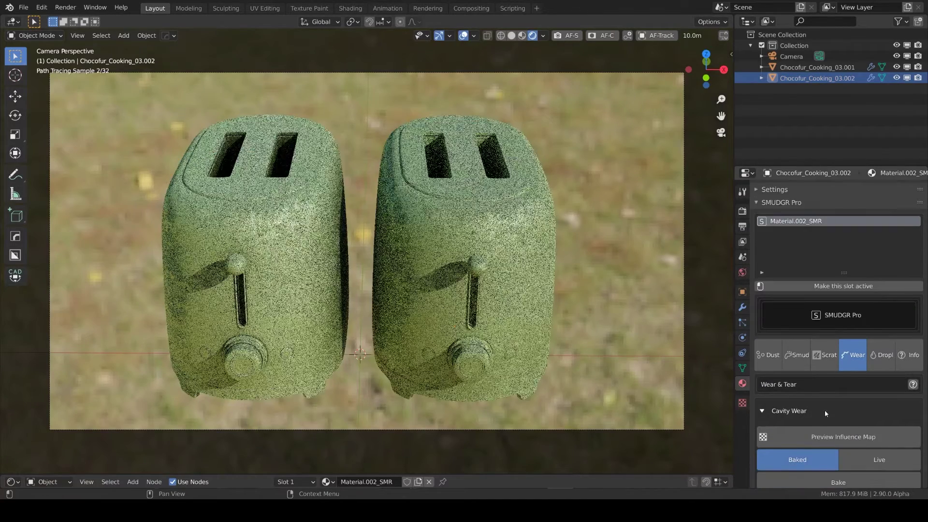
scroll(825, 410, "down", 6)
scroll(824, 409, "down", 2)
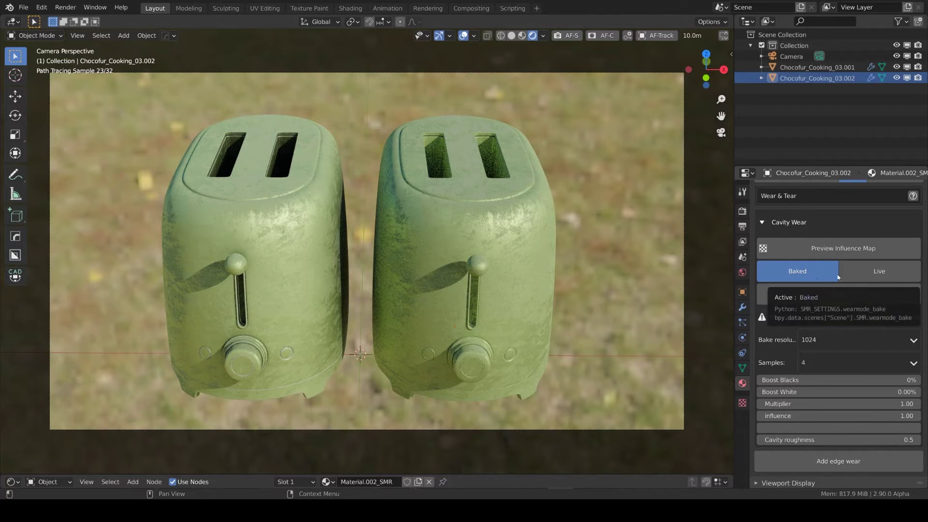
left_click(874, 274)
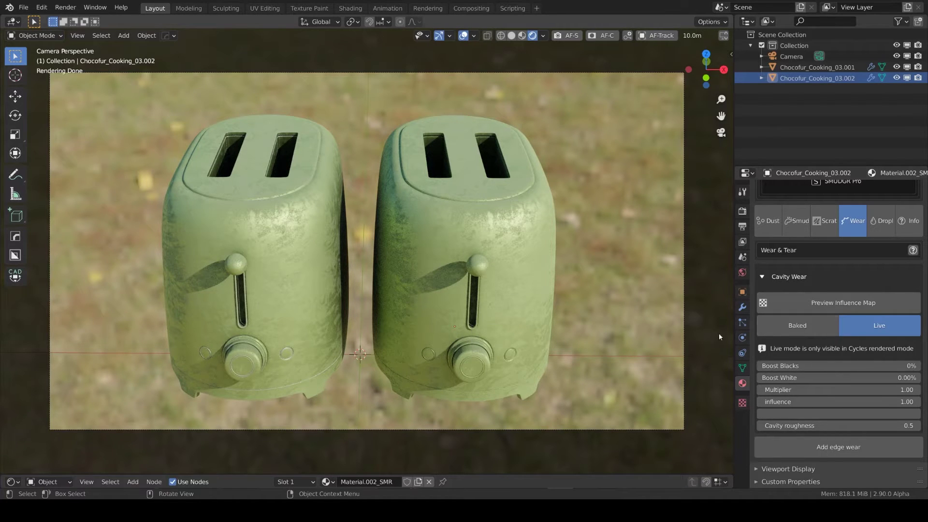
Step: Preview the cavity wear influence map on the right toaster and view it from the side
left_click(853, 303)
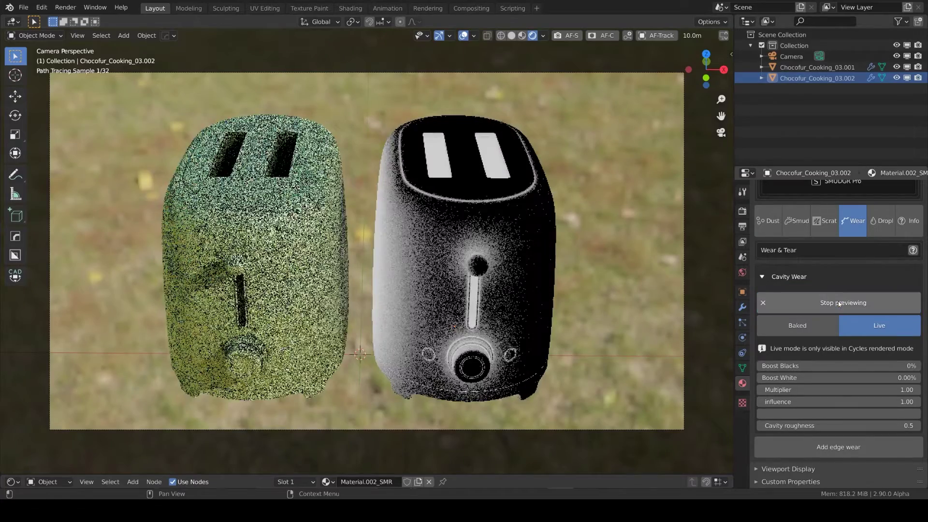
middle_click_drag(531, 347, 452, 339)
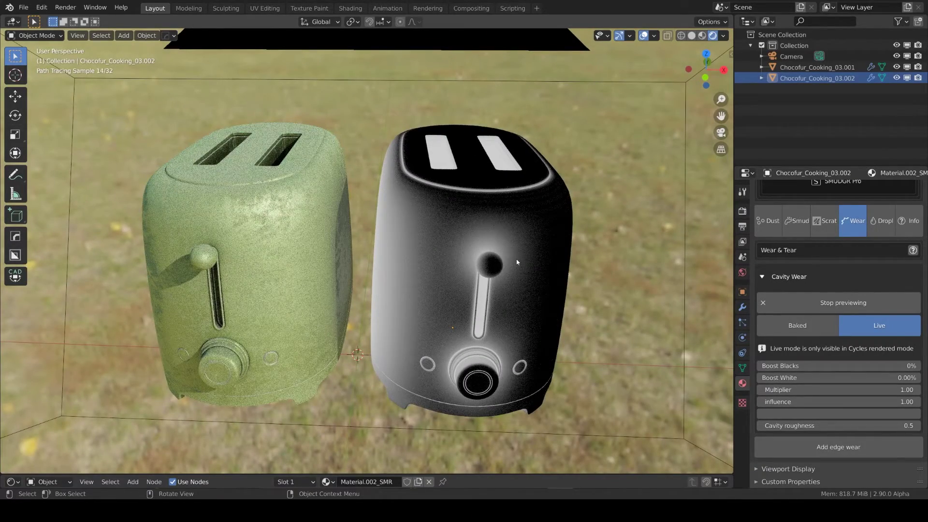
middle_click_drag(479, 253, 383, 261)
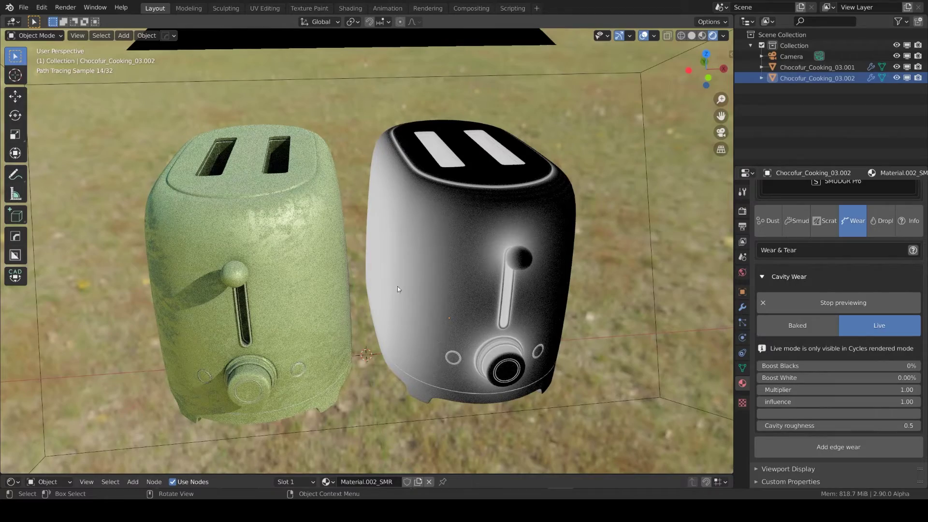
Step: Move the previewed toaster along the global X axis, away from the other toaster
left_click(465, 306)
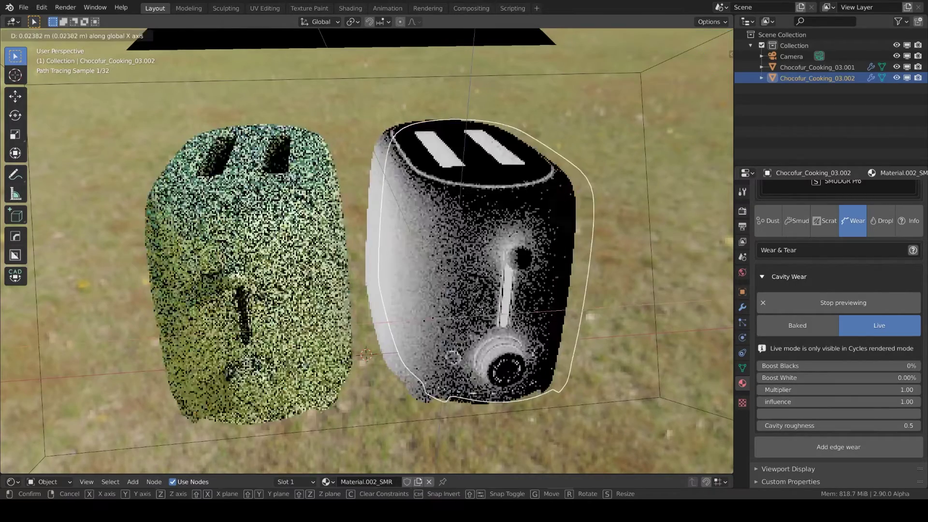
key("g")
left_click(595, 302)
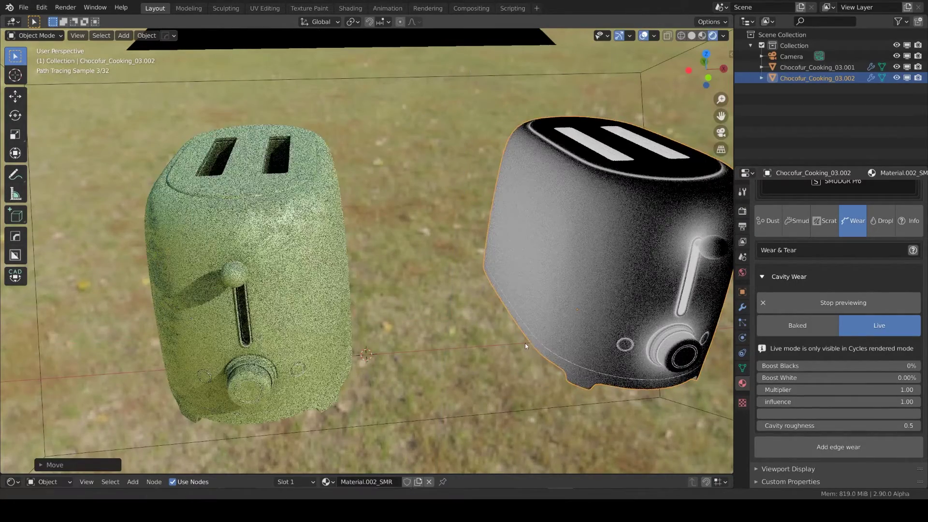
Step: Examine the cavity influence map around the toaster's bread slots, lever, knob and side from several angles
middle_click_drag(525, 343, 353, 365)
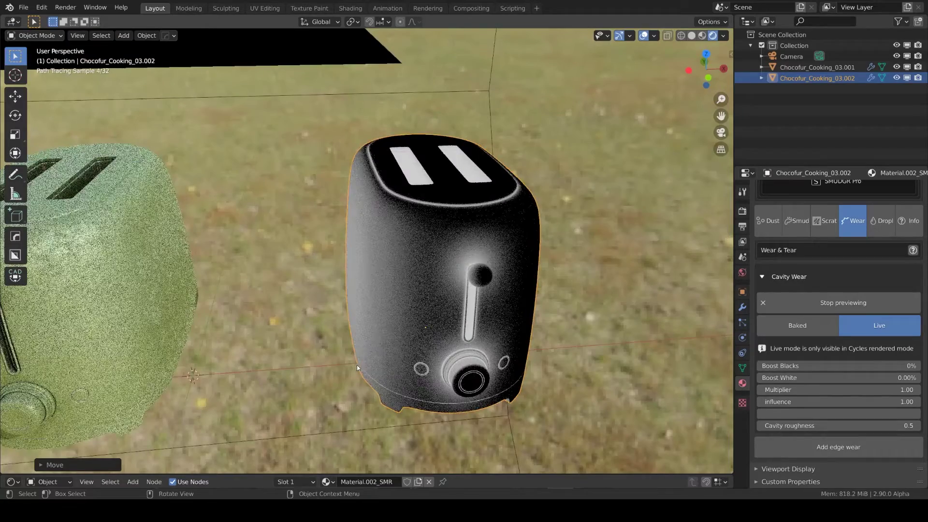
scroll(484, 370, "up", 2)
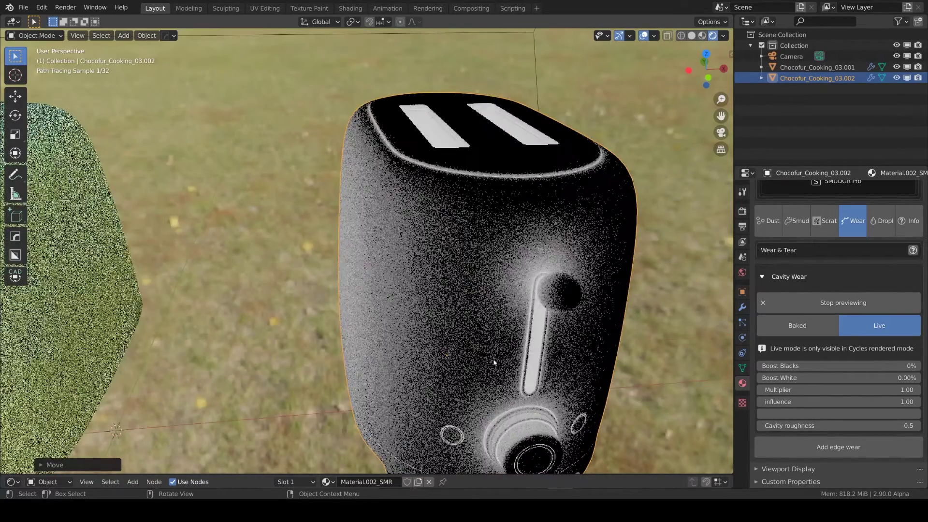
scroll(532, 348, "down", 1)
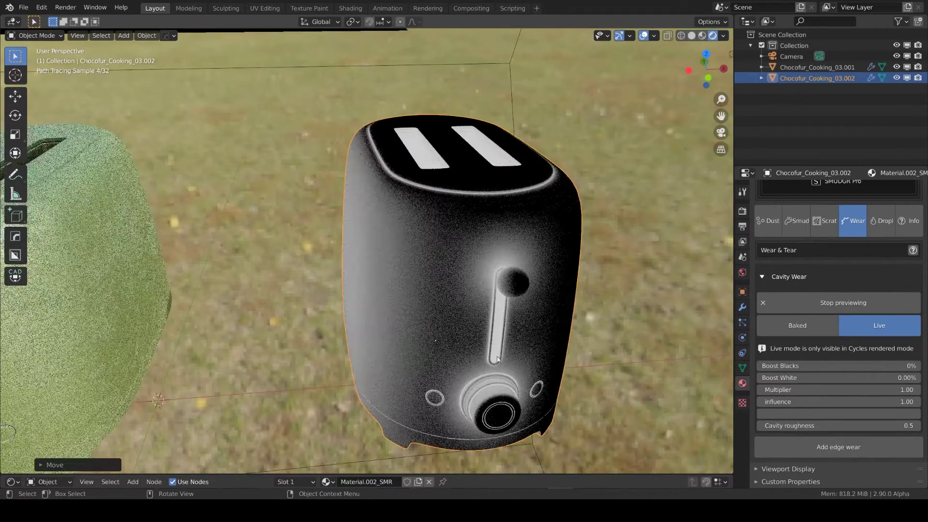
middle_click_drag(497, 356, 450, 132)
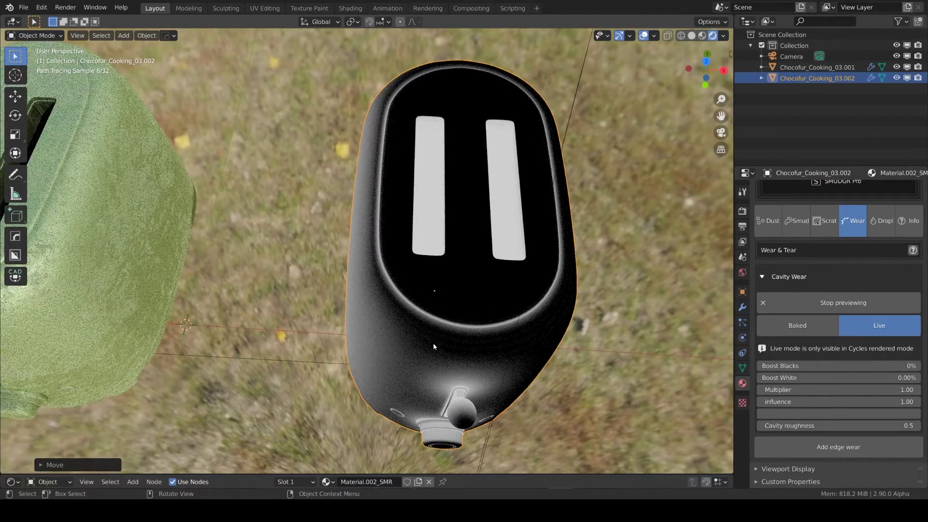
mouse_move(433, 343)
middle_mouse_down()
mouse_move(450, 299)
mouse_move(542, 302)
mouse_move(475, 249)
mouse_move(500, 232)
mouse_move(494, 264)
middle_mouse_up()
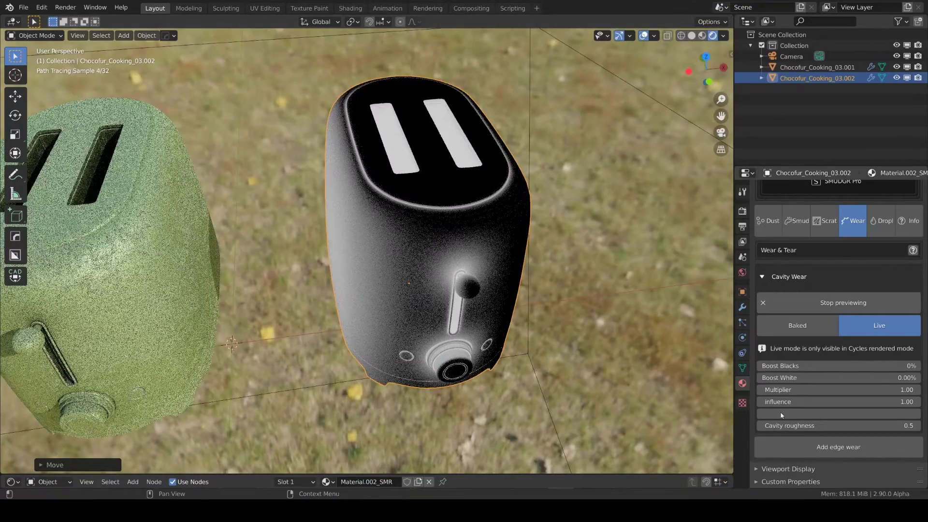
left_click(778, 414)
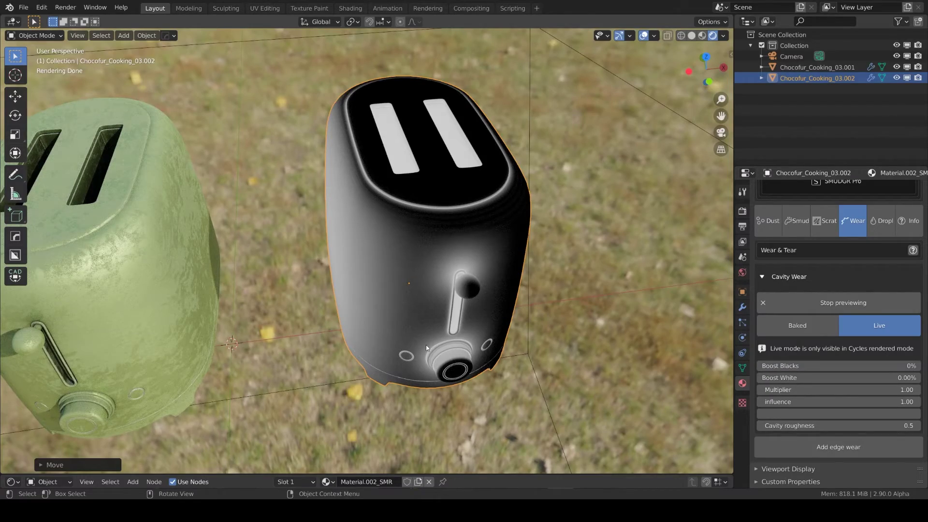
middle_click_drag(426, 345, 445, 337)
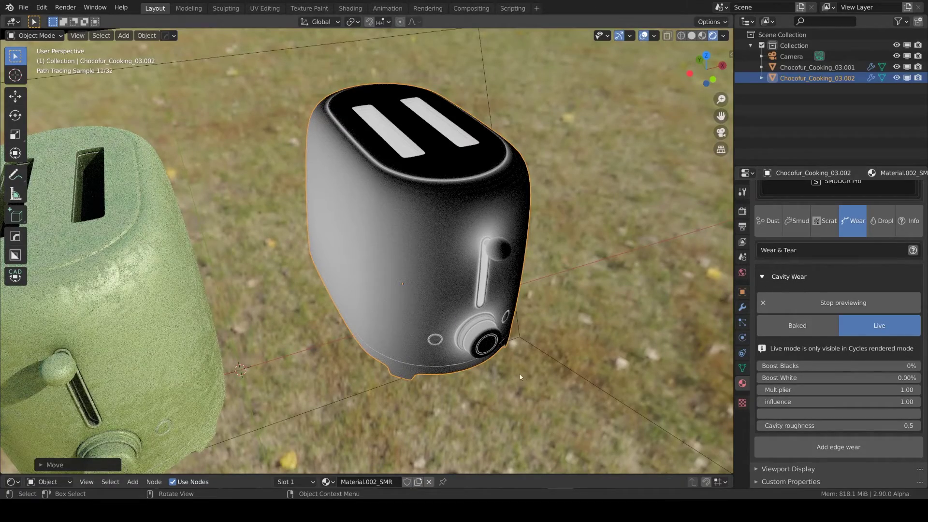
middle_click_drag(507, 368, 454, 301)
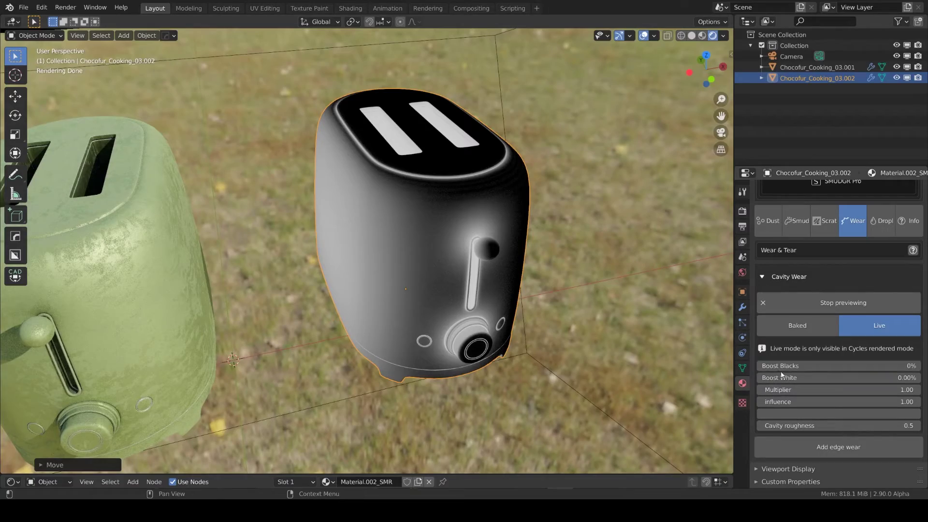
Step: Set the cavity wear's Boost Blacks to 100% and move the previewed toaster closer to the other one
left_click_drag(775, 369, 926, 368)
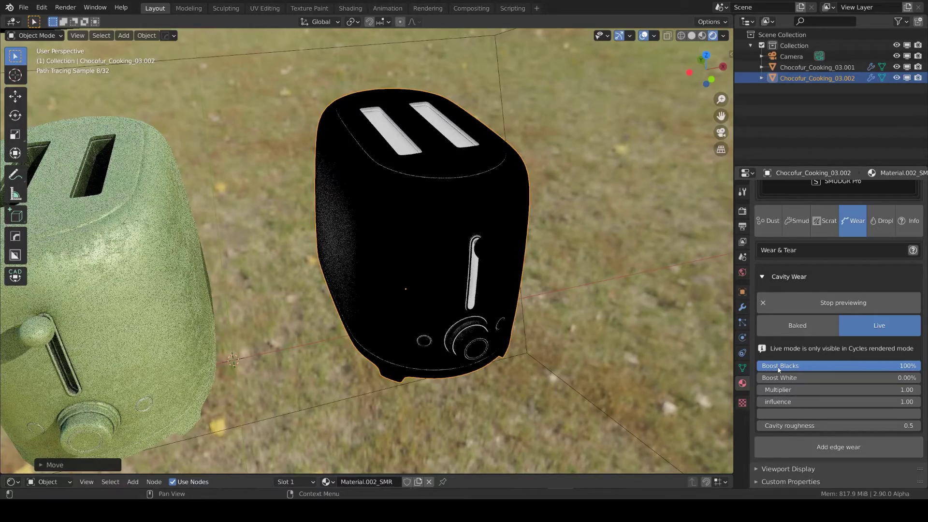
middle_click_drag(483, 291, 420, 214)
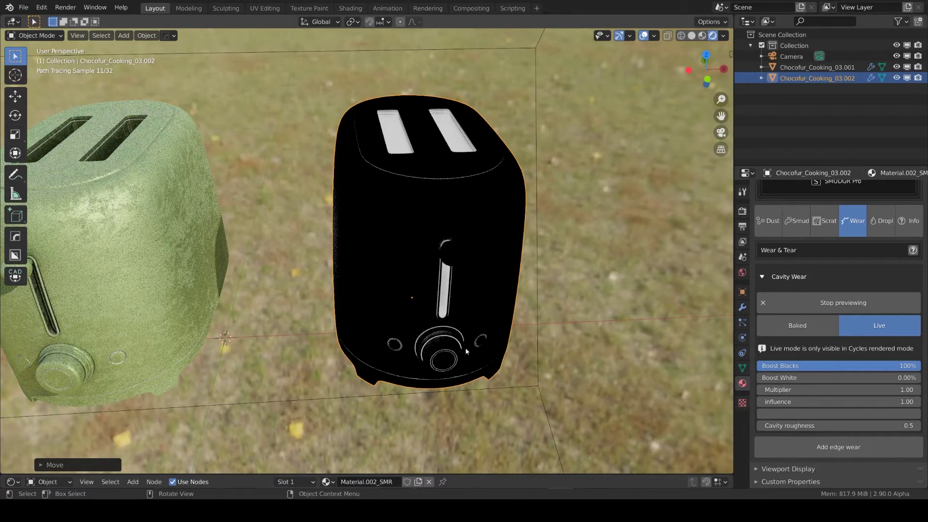
middle_click_drag(437, 306, 301, 176)
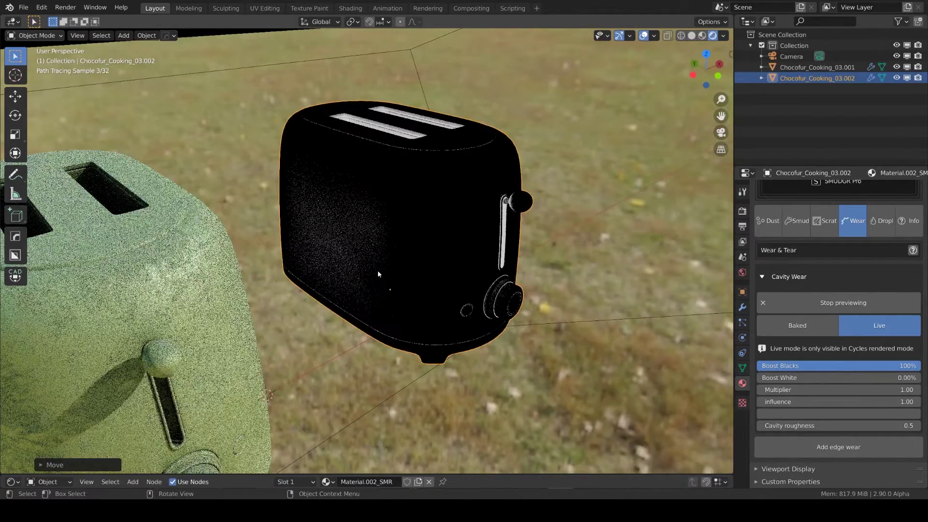
middle_click_drag(379, 271, 355, 274)
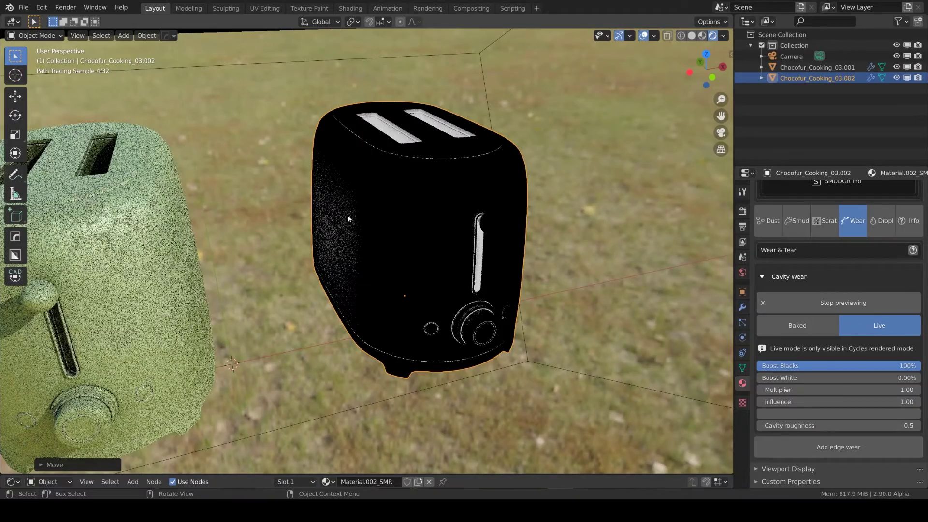
left_click_drag(511, 222, 463, 230)
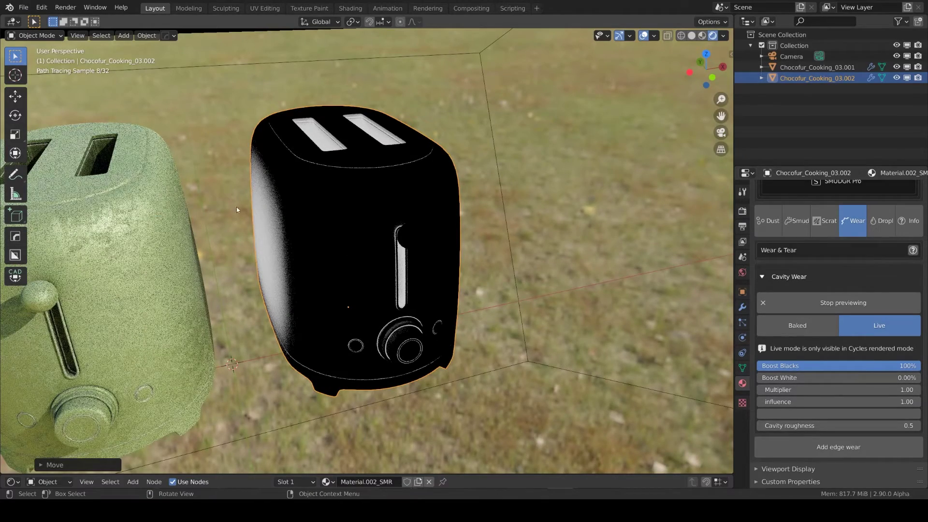
Step: Set the cavity wear's Boost Blacks to 199% and stop previewing the influence map
left_click(905, 368)
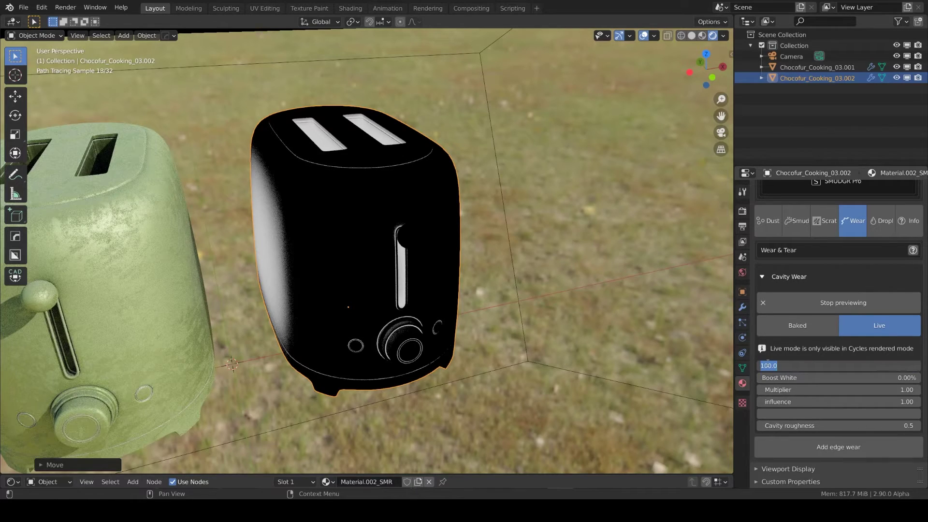
type("199")
key("Return")
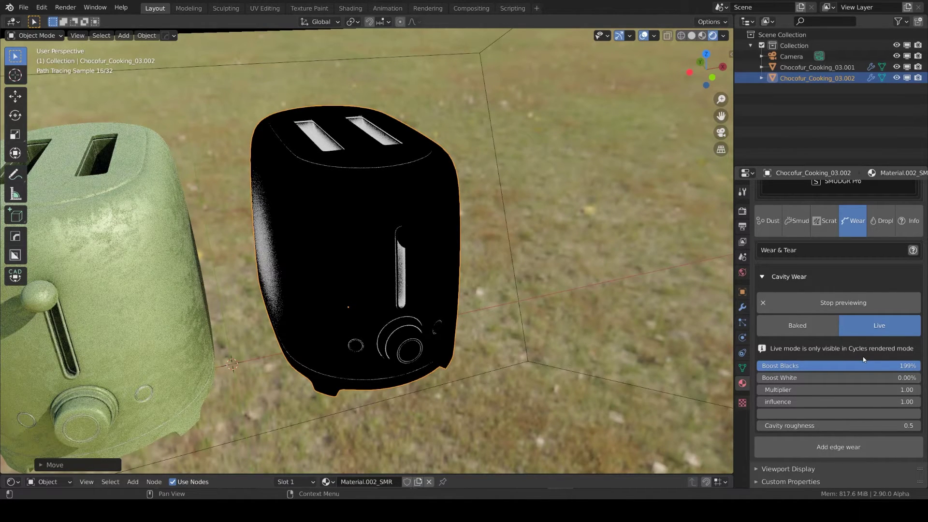
left_click(809, 295)
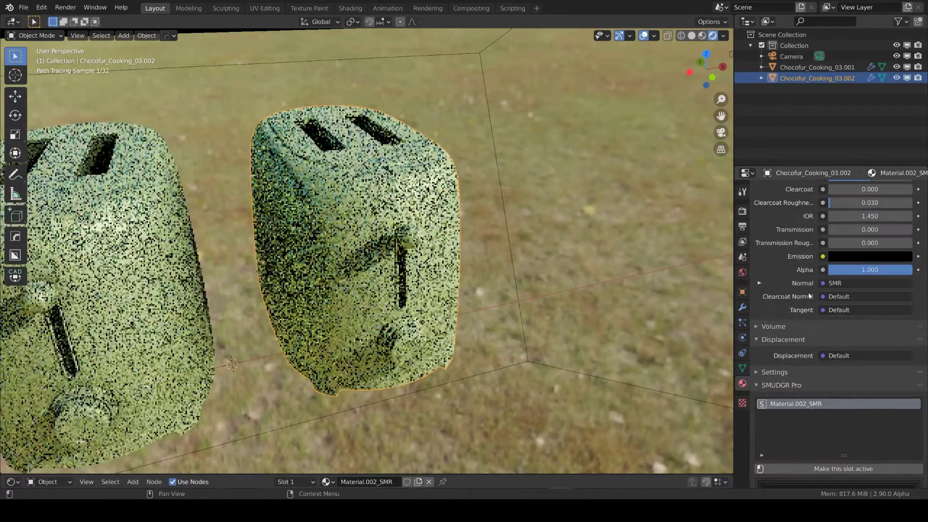
middle_click_drag(471, 242, 469, 280)
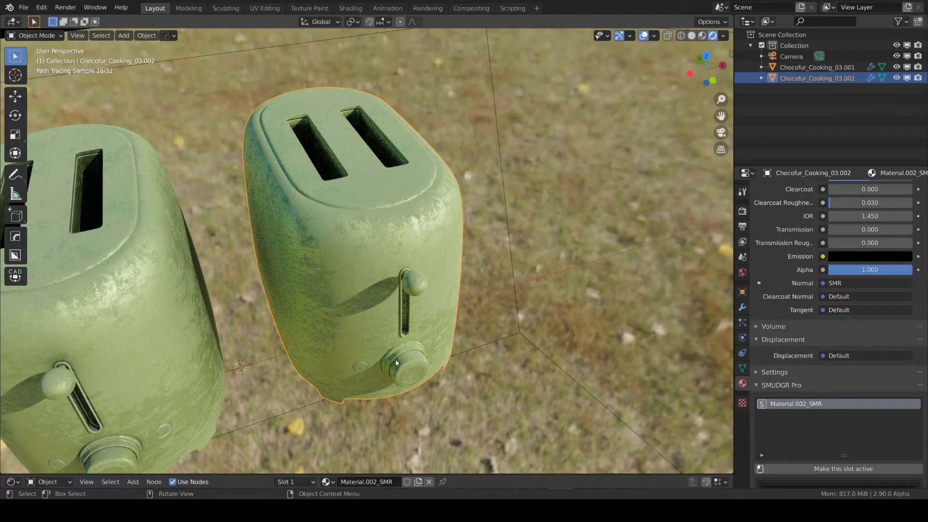
Step: Try the selected toaster's cavity wear with its Multiplier set to 2 and to 20
middle_click_drag(396, 363, 396, 340)
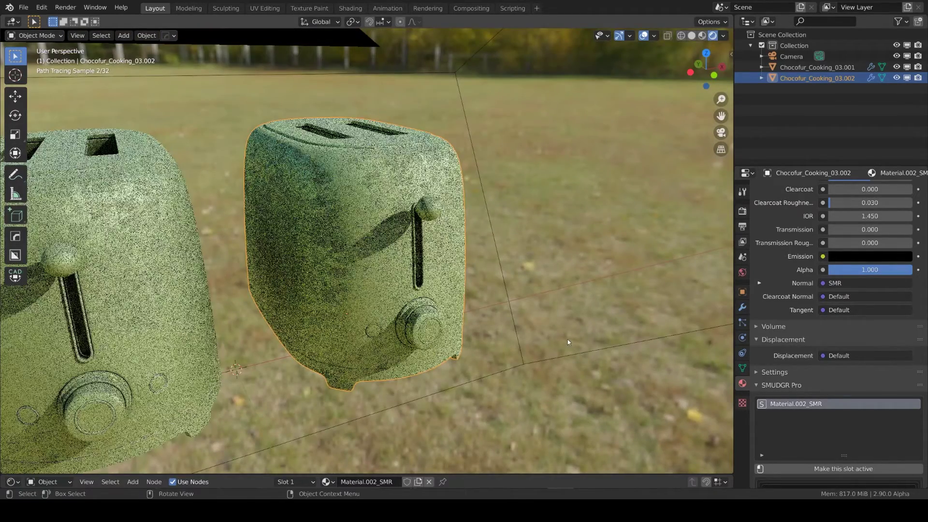
middle_click_drag(688, 372, 679, 373)
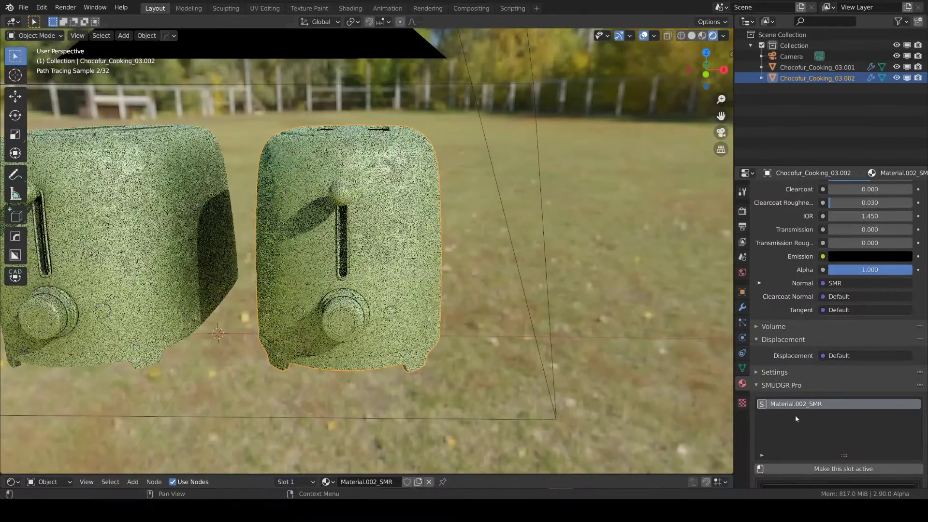
scroll(796, 414, "down", 12)
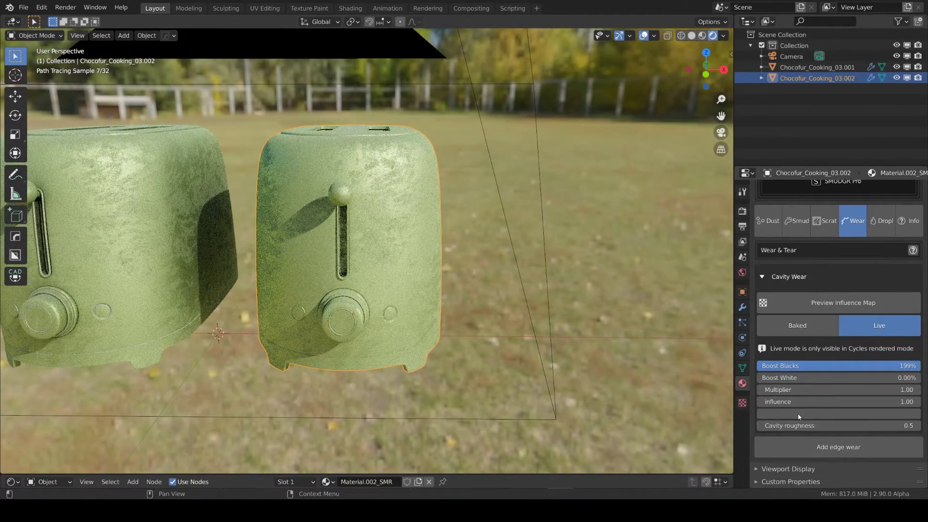
left_click(787, 390)
type("2")
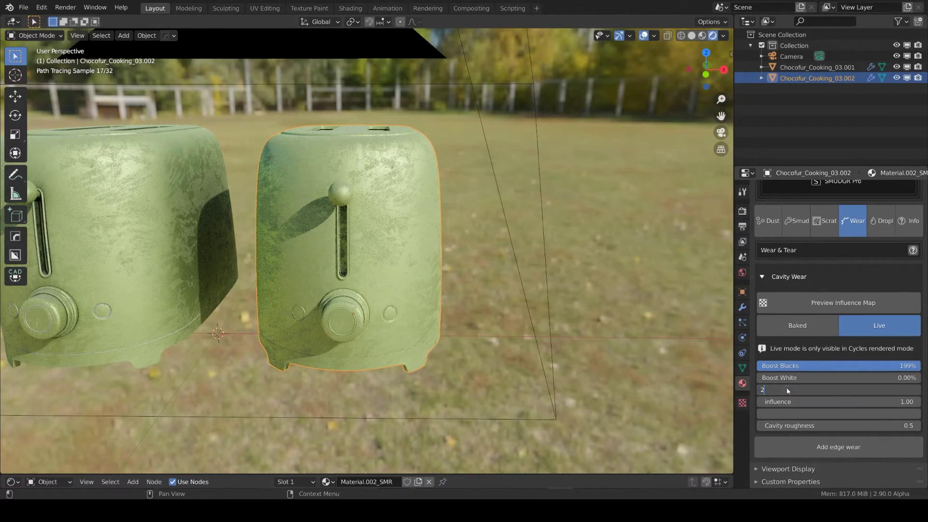
key("Return")
left_click(787, 389)
type("20")
key("Return")
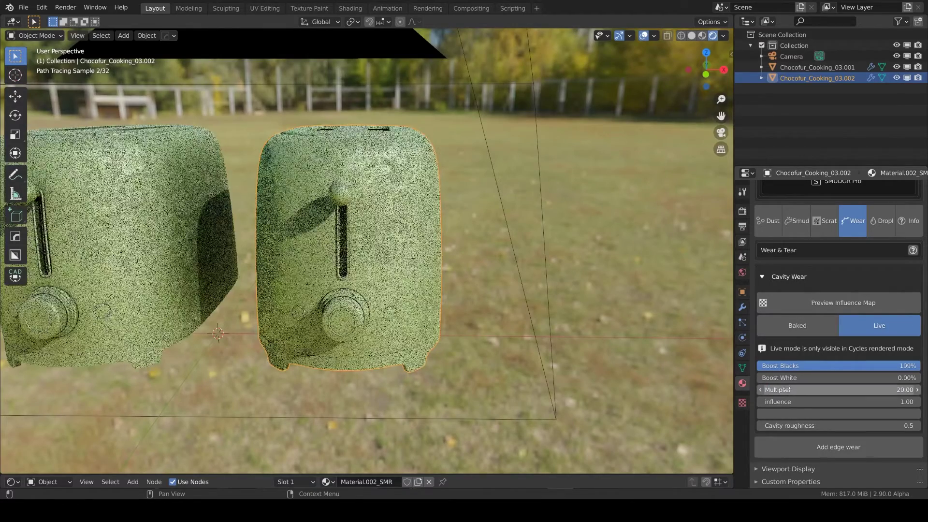
middle_click_drag(490, 289, 328, 226)
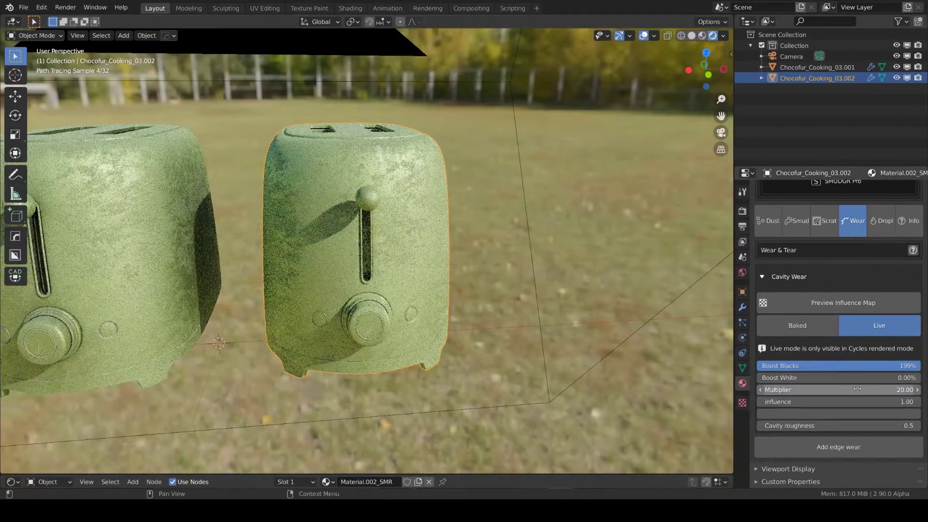
Step: Set the cavity wear's Multiplier to 1 and change its colour to black
left_click(853, 389)
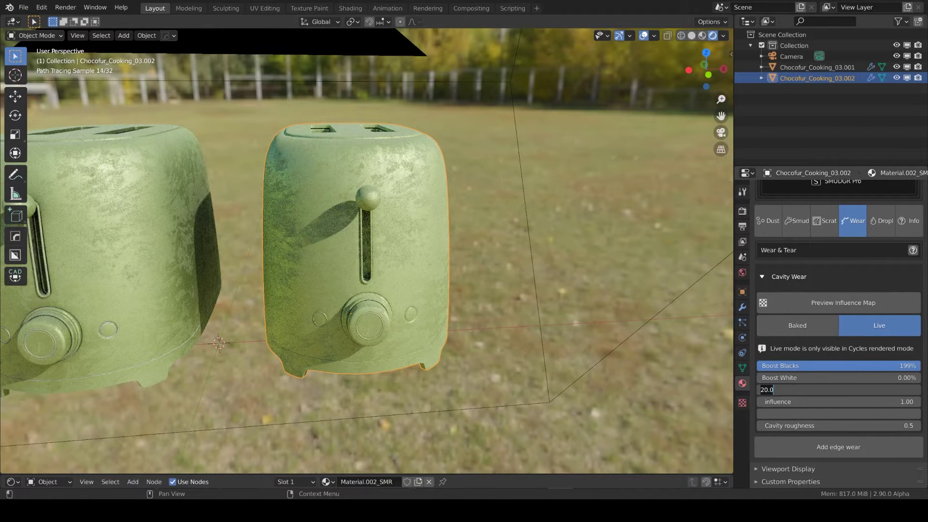
type("1")
key("Return")
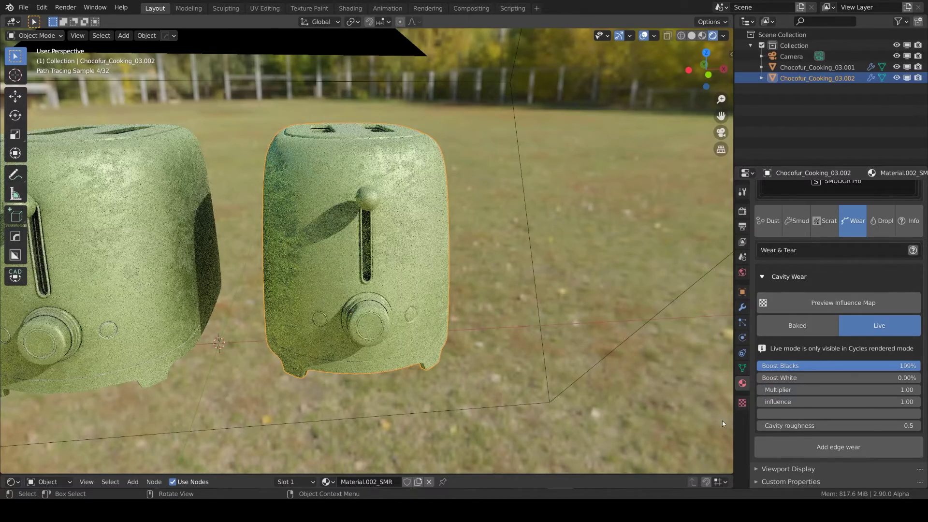
left_click(796, 413)
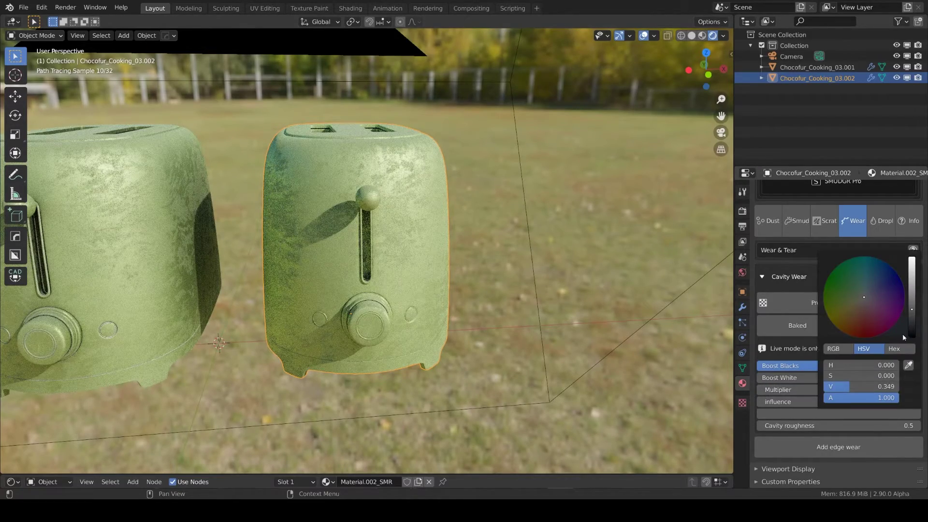
left_click_drag(912, 313, 912, 337)
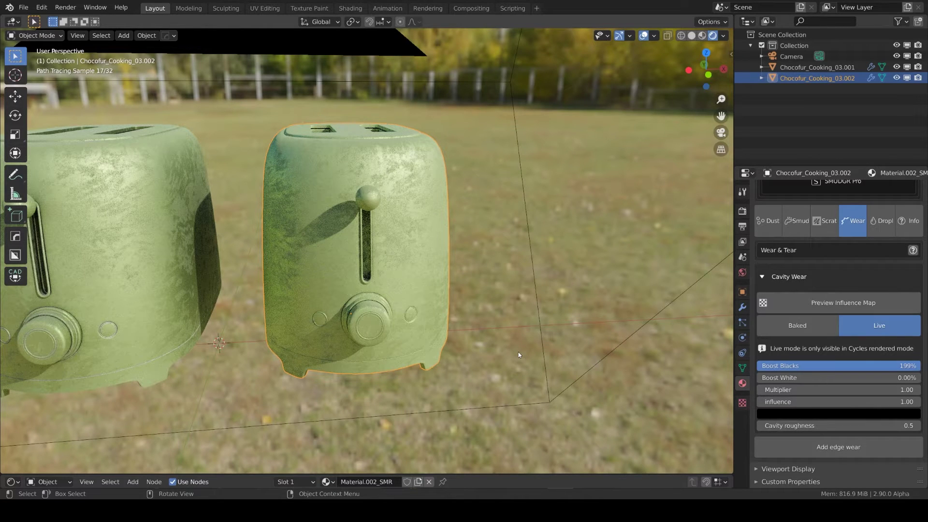
Step: Add edge wear to the toaster material, switch it to Live mode and preview its influence map
left_click(823, 448)
scroll(819, 437, "down", 8)
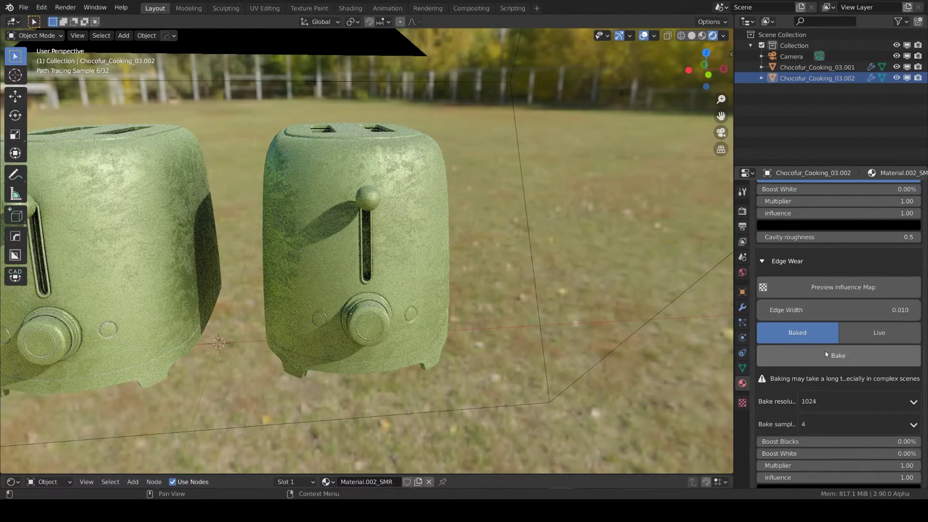
left_click(879, 332)
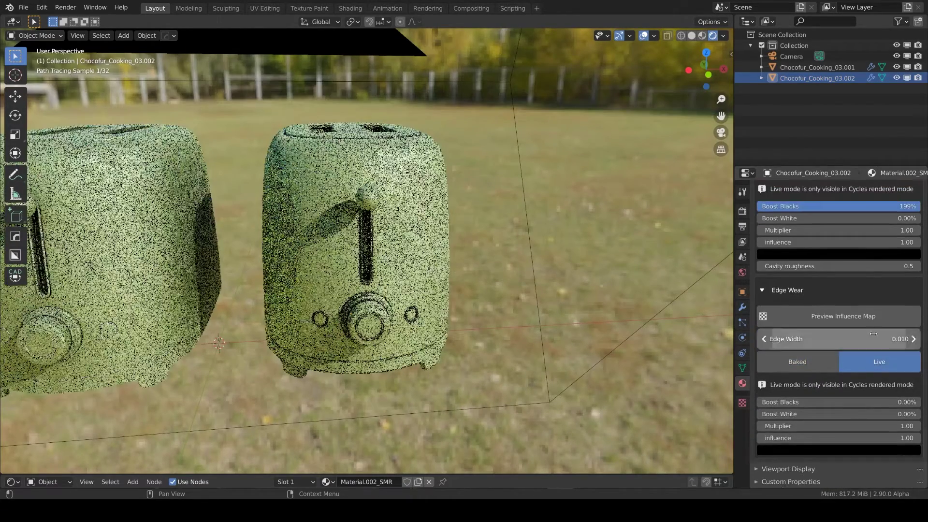
left_click(827, 321)
scroll(478, 318, "up", 3)
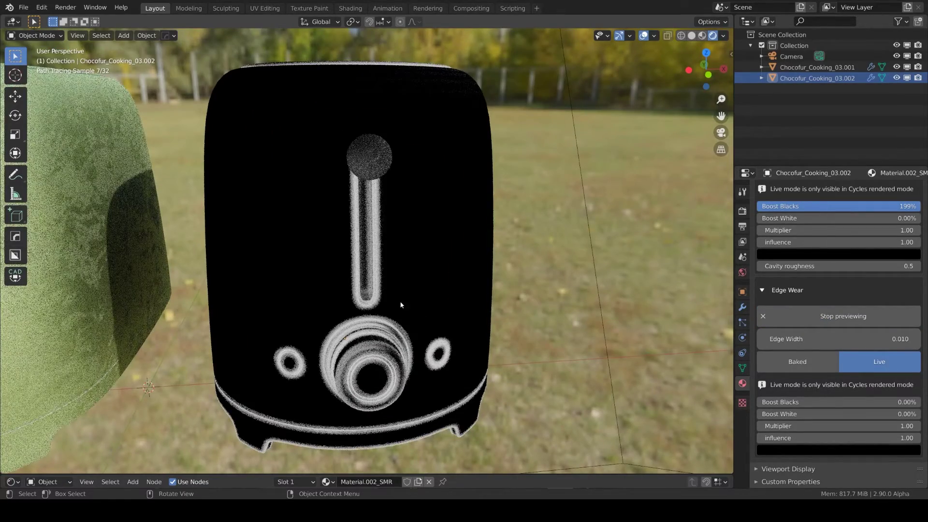
Step: Set the edge wear's Edge Width to 0.001
left_click(788, 338)
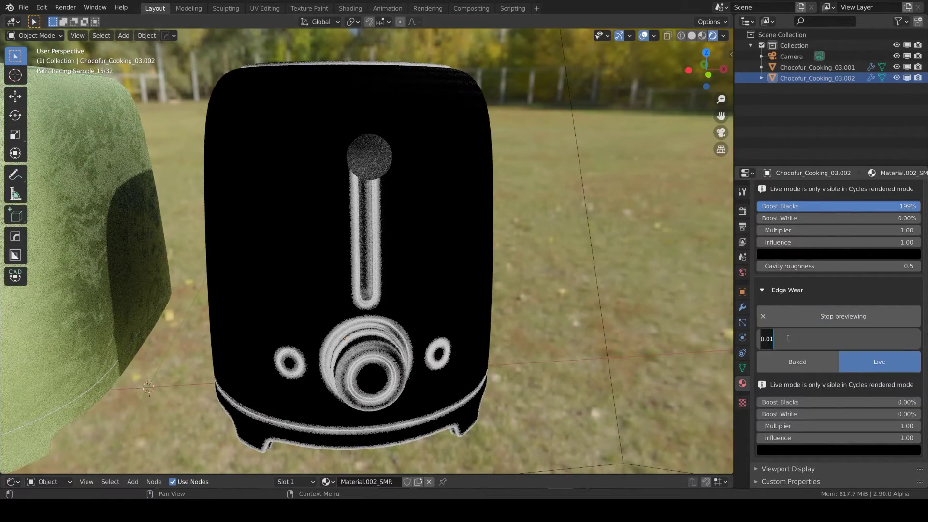
left_click(770, 338)
type("0")
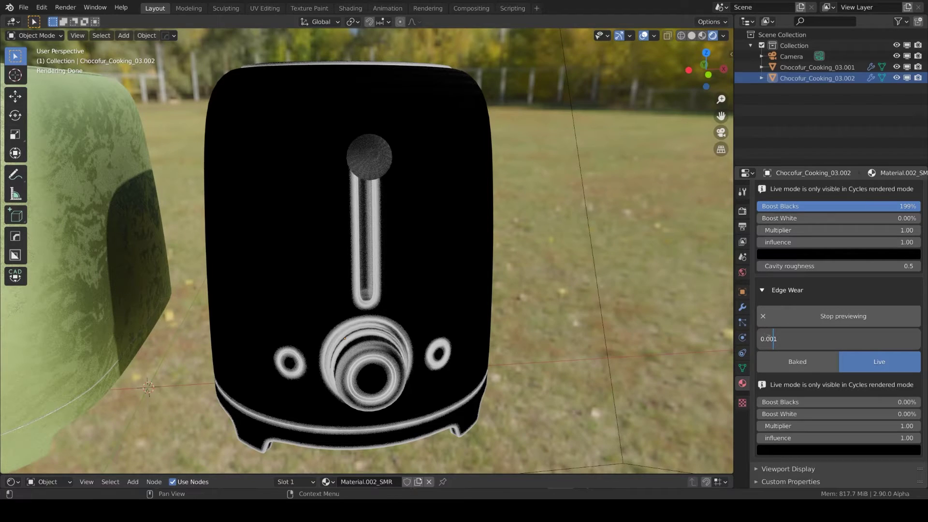
key("Return")
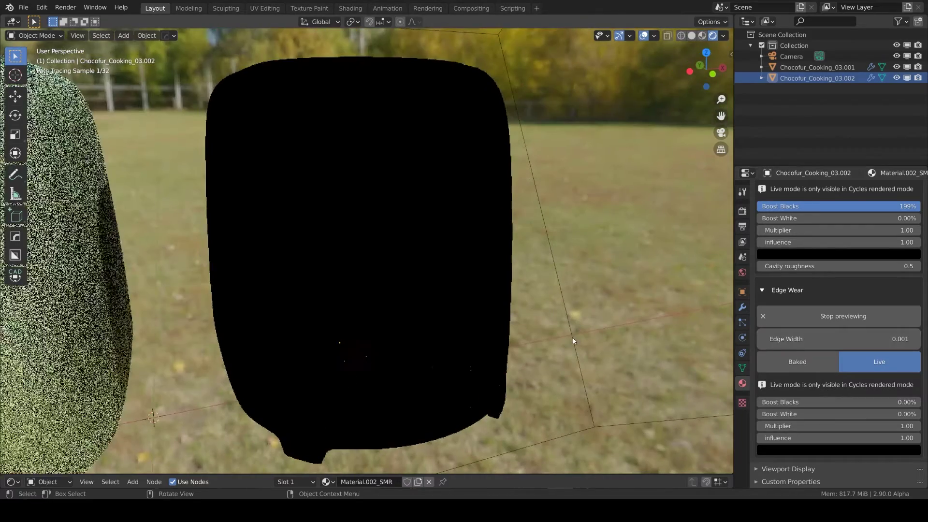
Step: Set the edge wear's Edge Width to 0.007 and stop previewing the influence map
left_click(820, 337)
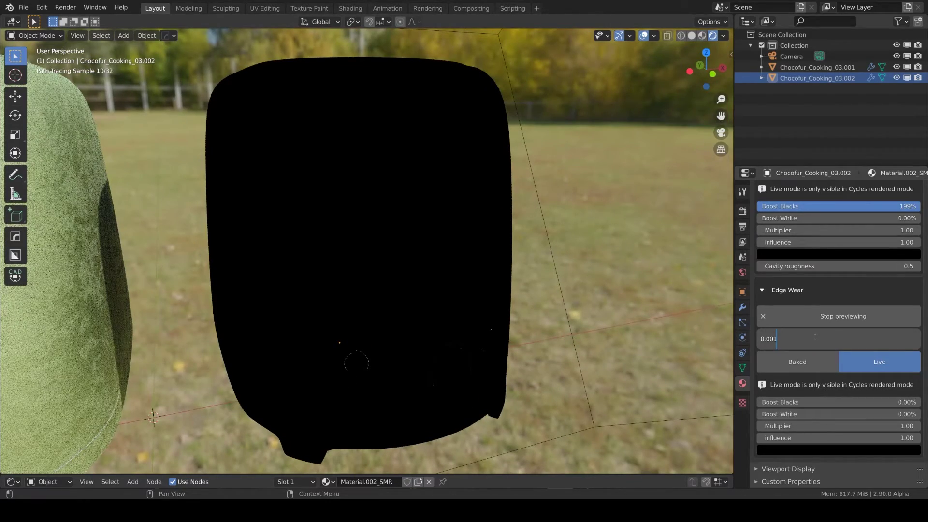
type("0.007")
key("Return")
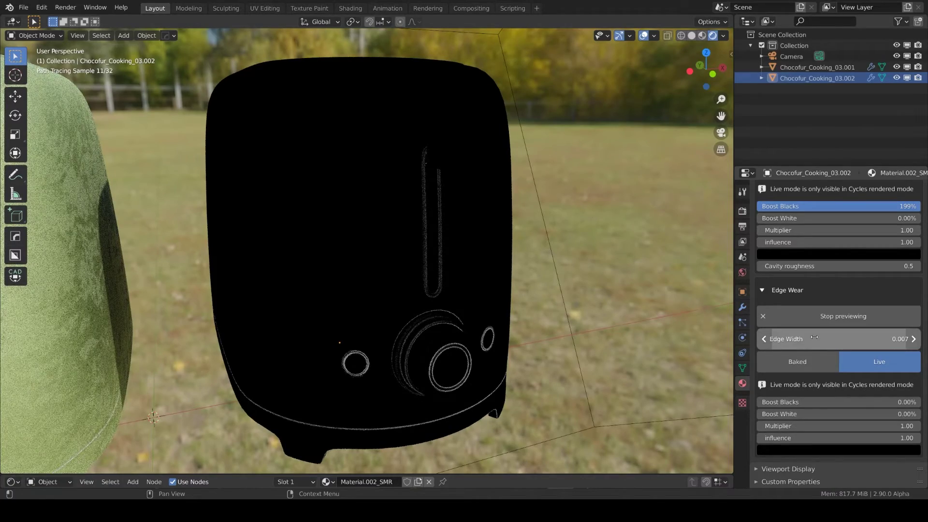
left_click(827, 316)
Step: Change the edge wear's colour from black to white
middle_click_drag(557, 369, 556, 359)
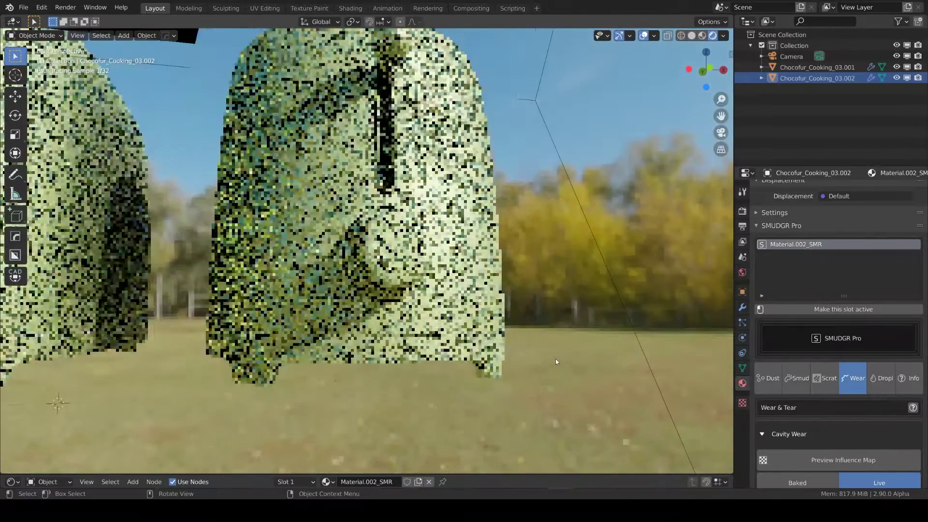
scroll(555, 359, "up", 1)
scroll(828, 442, "down", 9)
scroll(822, 416, "down", 4)
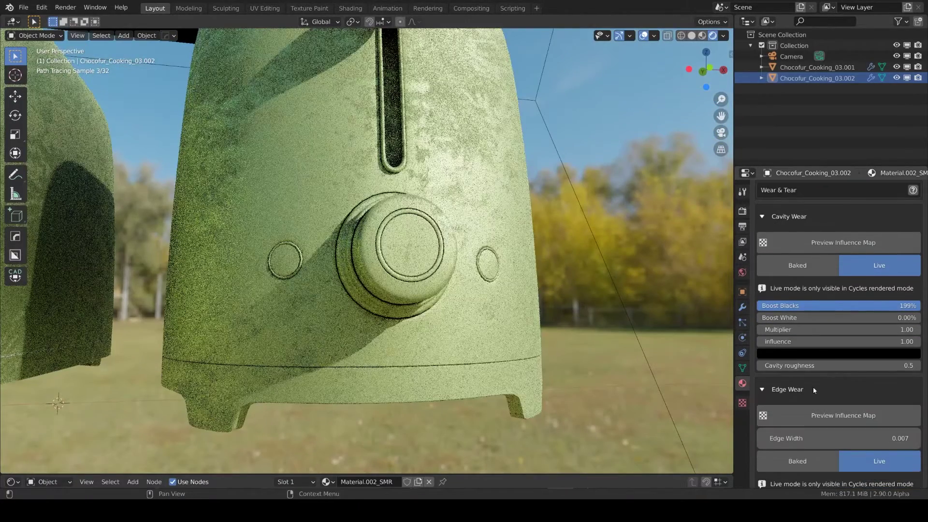
scroll(825, 398, "down", 2)
scroll(825, 397, "down", 2)
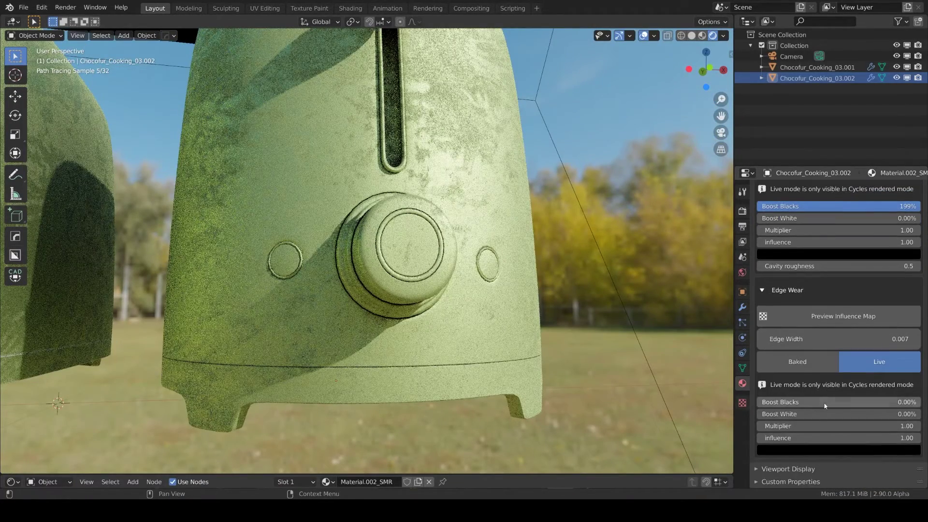
left_click(774, 451)
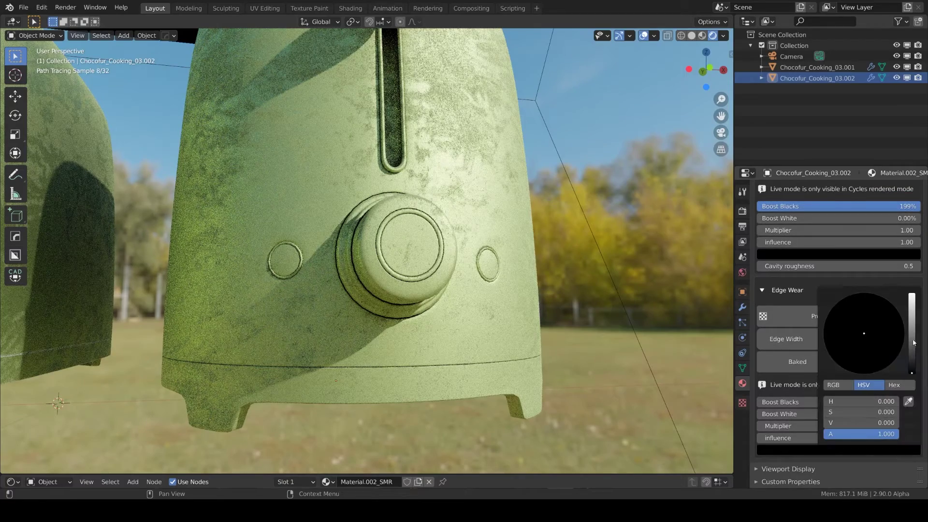
left_click(911, 296)
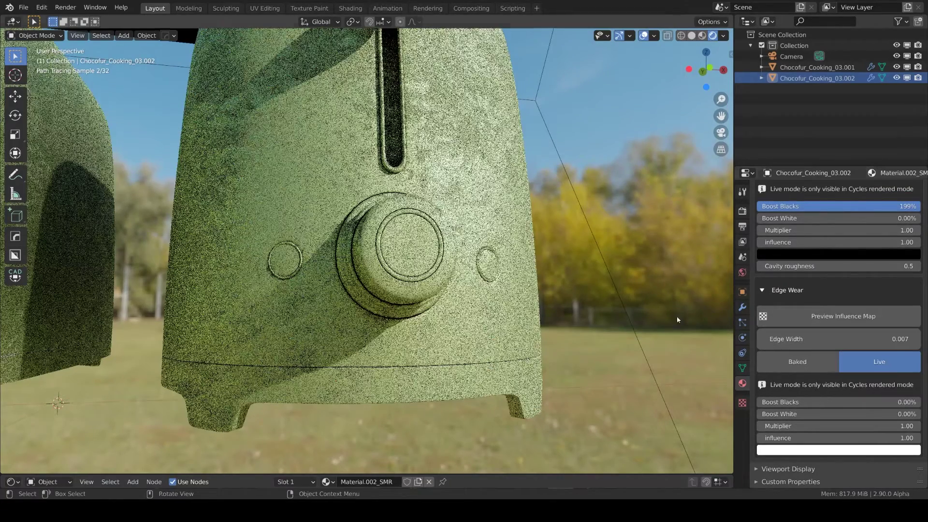
Step: Set the edge wear's Multiplier to 5 and its Edge Width to 0.02
left_click(831, 425)
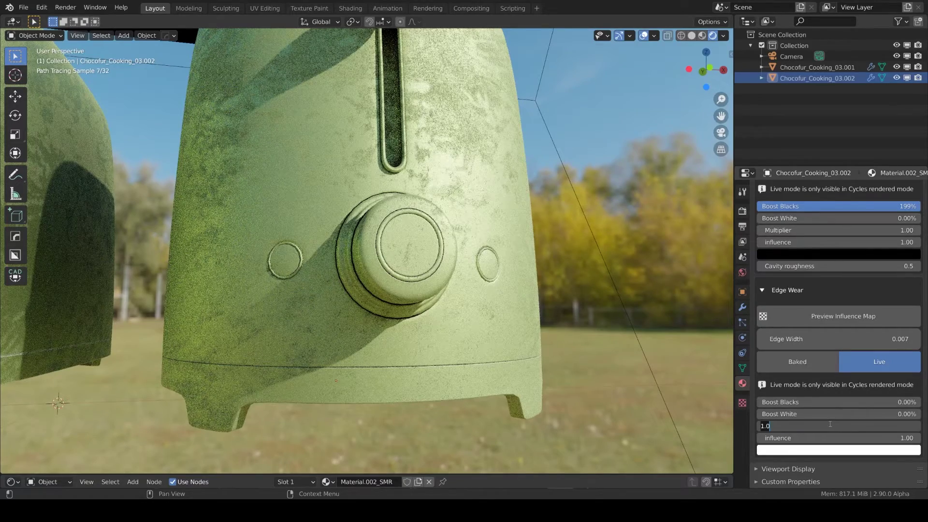
type("5")
key("Return")
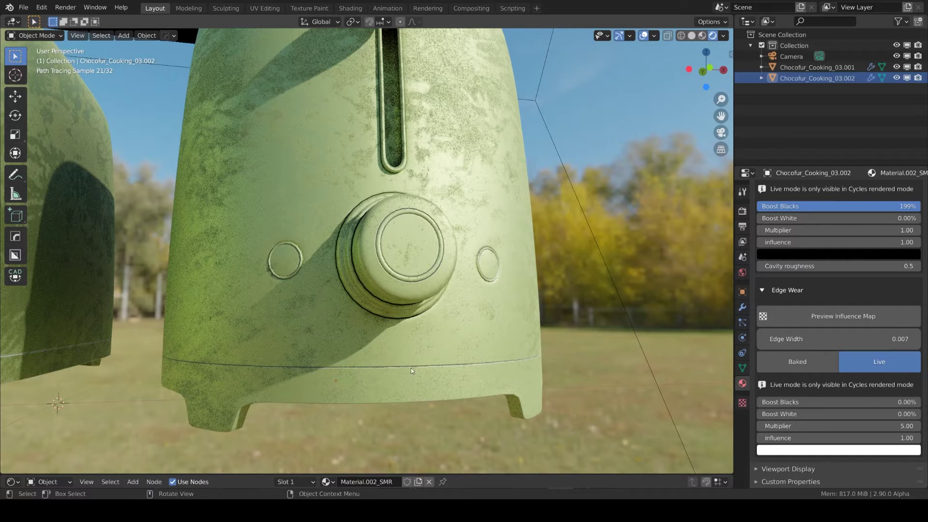
left_click(808, 340)
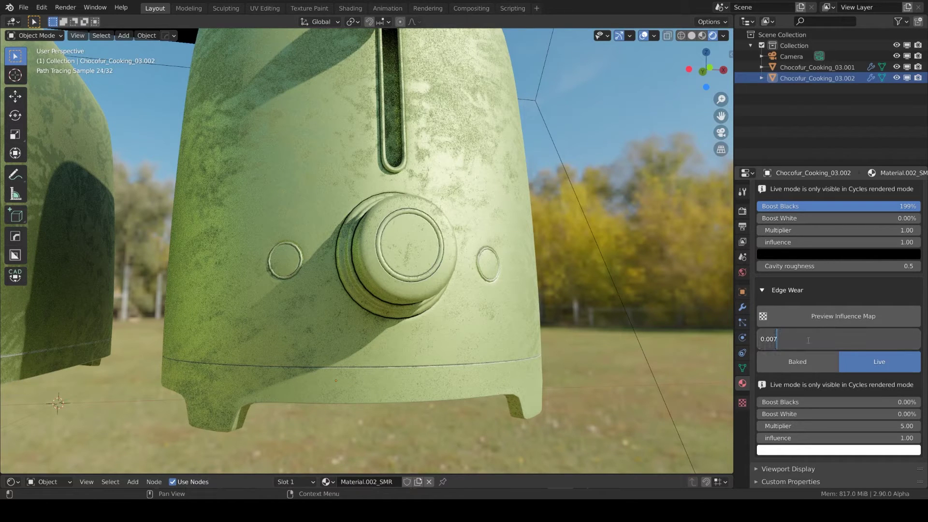
key("BackSpace")
key("BackSpace")
key("Return")
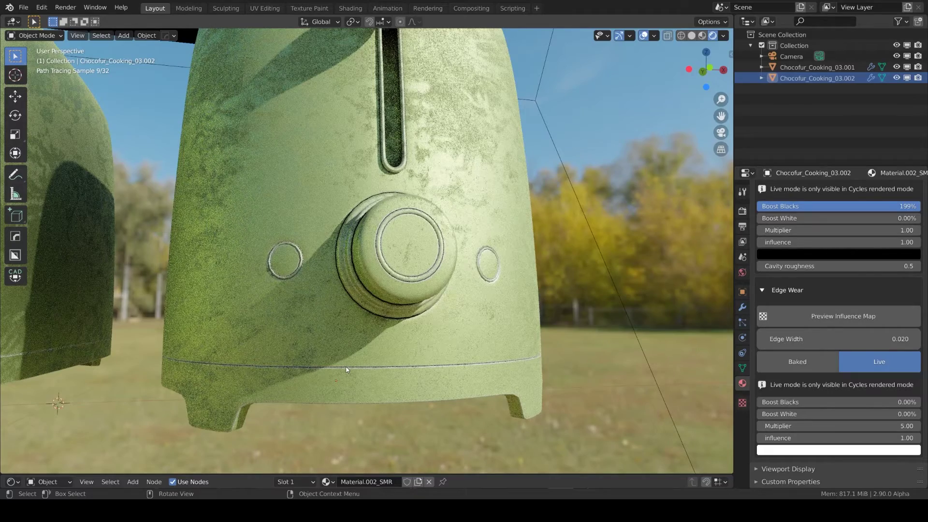
Step: Select the toaster with edge wear, switch its cavity wear to Baked and bake it at 1024 resolution with 4 samples
scroll(429, 317, "down", 4)
middle_click_drag(431, 320, 427, 360)
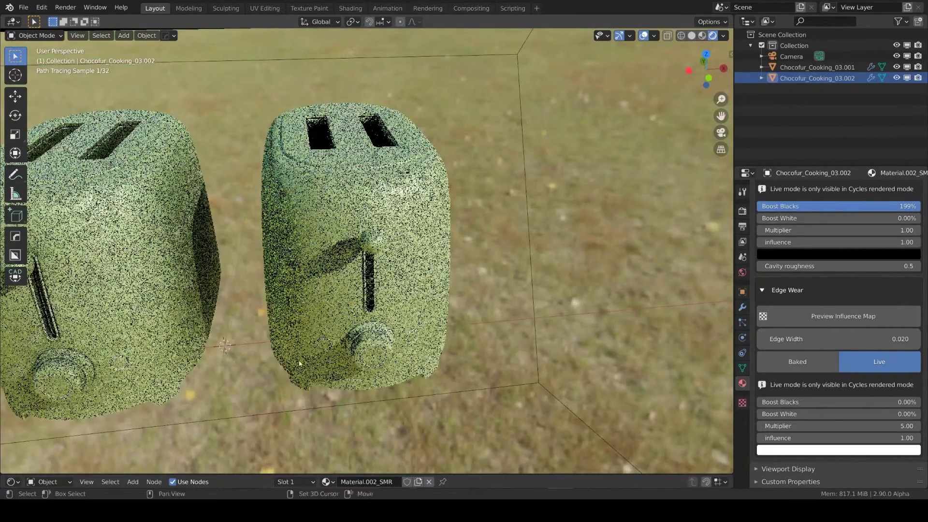
middle_click_drag(312, 355, 378, 355, "shift")
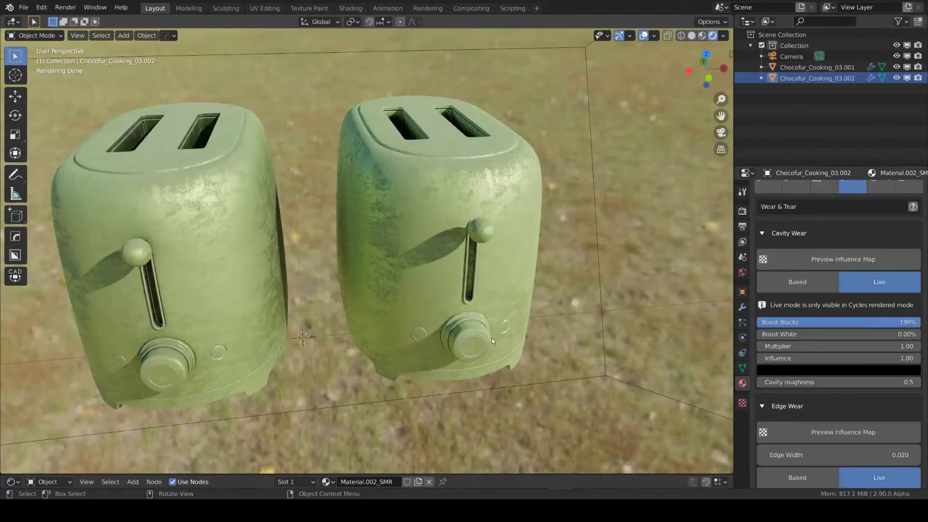
left_click(480, 256)
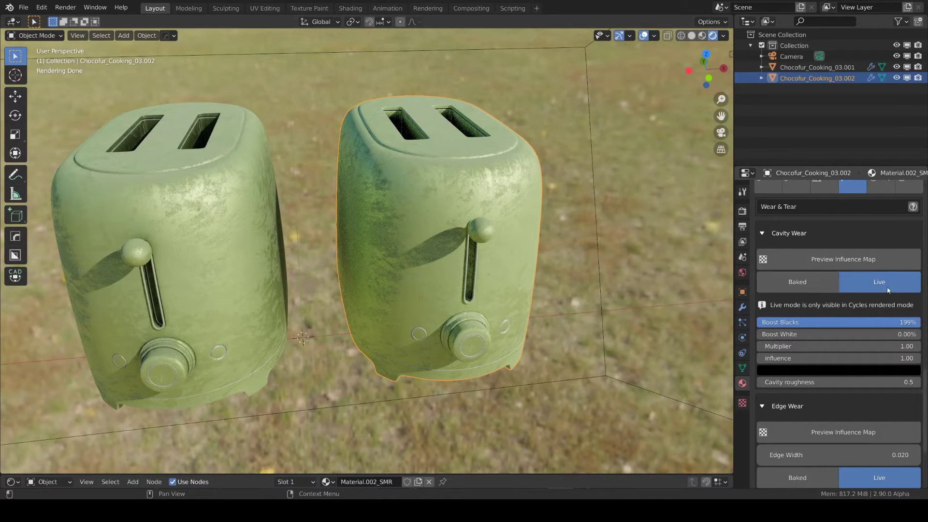
left_click(816, 290)
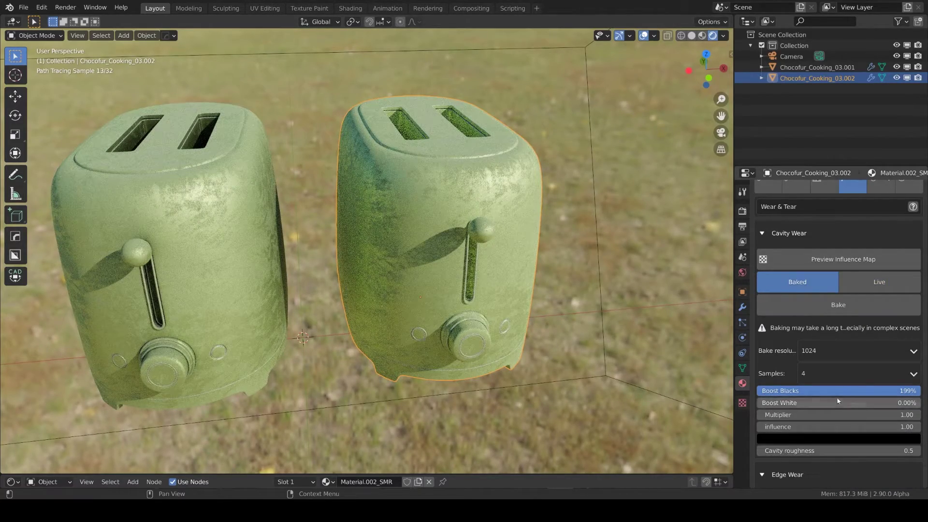
middle_click_drag(536, 299, 523, 315)
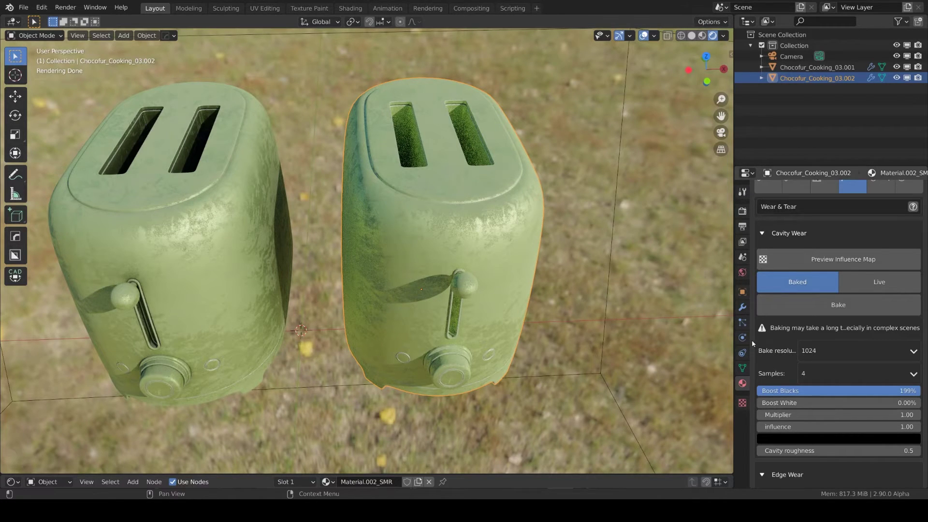
left_click(796, 310)
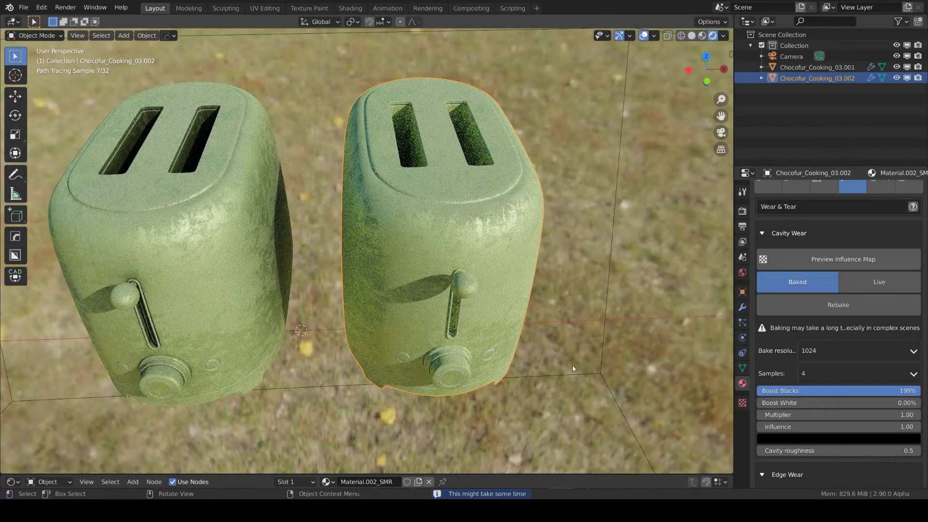
Step: Preview the influence map of the toaster's baked cavity wear
middle_click_drag(573, 367, 557, 340)
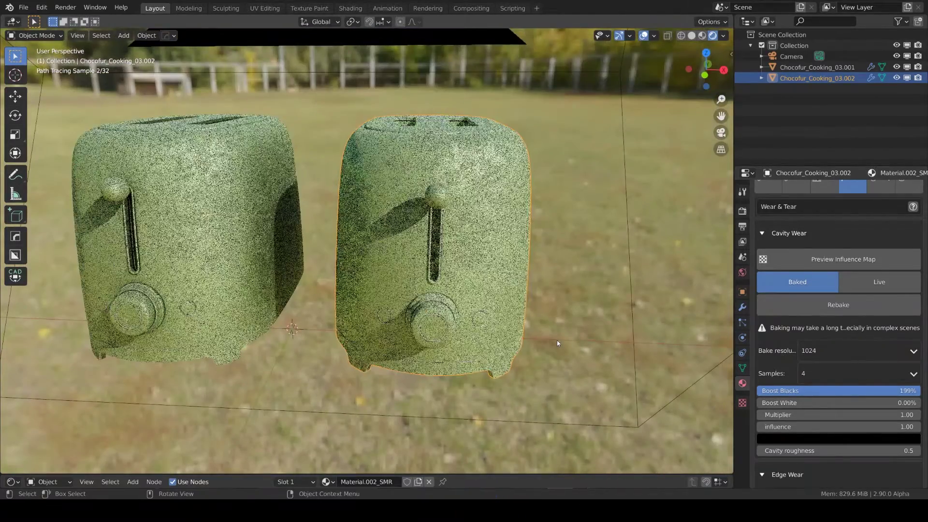
left_click(834, 260)
scroll(835, 300, "down", 8)
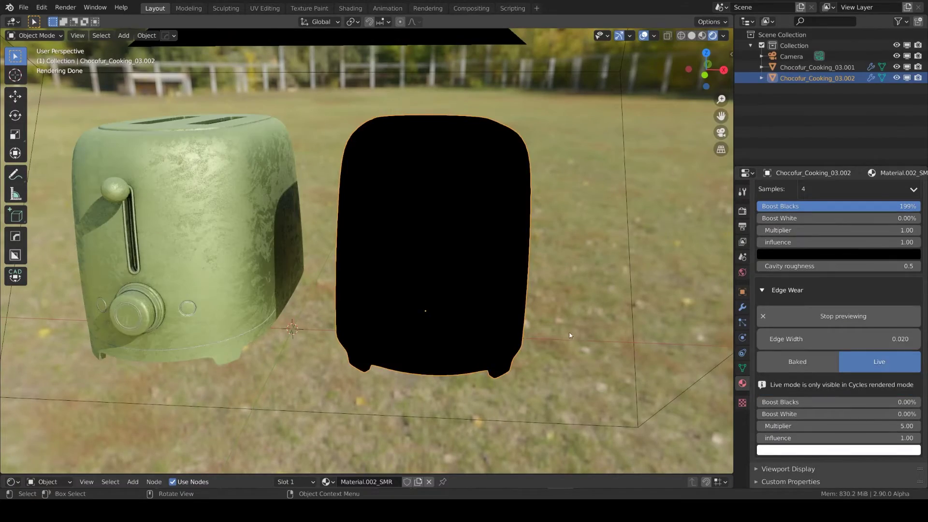
Step: Set the cavity wear's Boost Blacks to 168% while its influence map is previewed
middle_click_drag(528, 267, 533, 291)
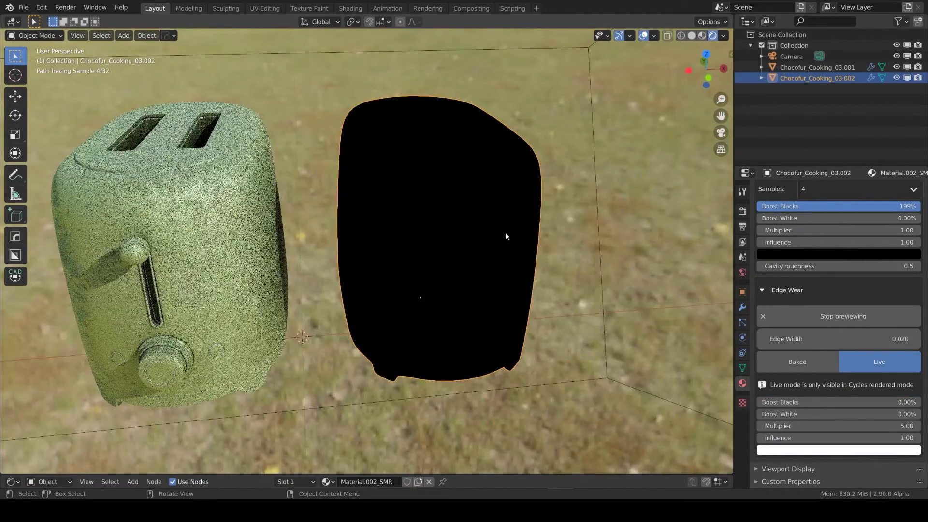
scroll(849, 315, "up", 3)
scroll(849, 315, "up", 4)
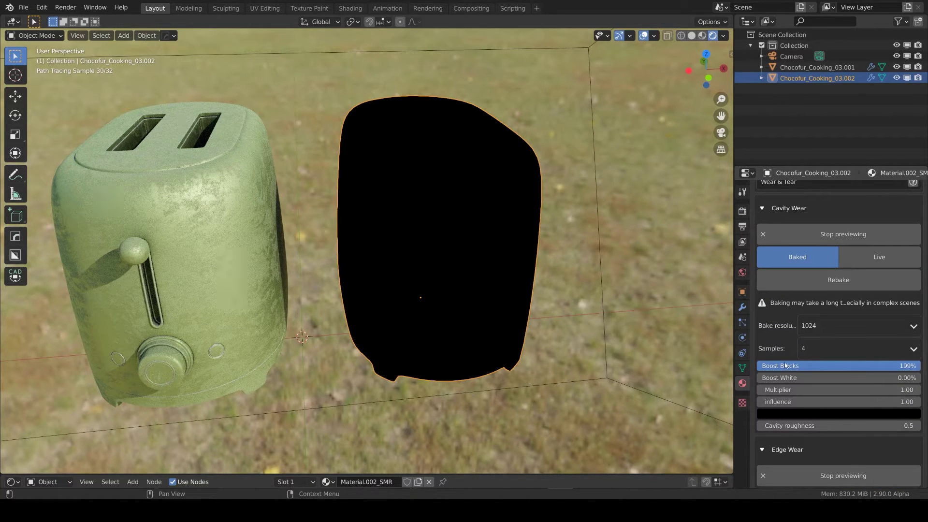
left_click_drag(785, 366, 767, 366)
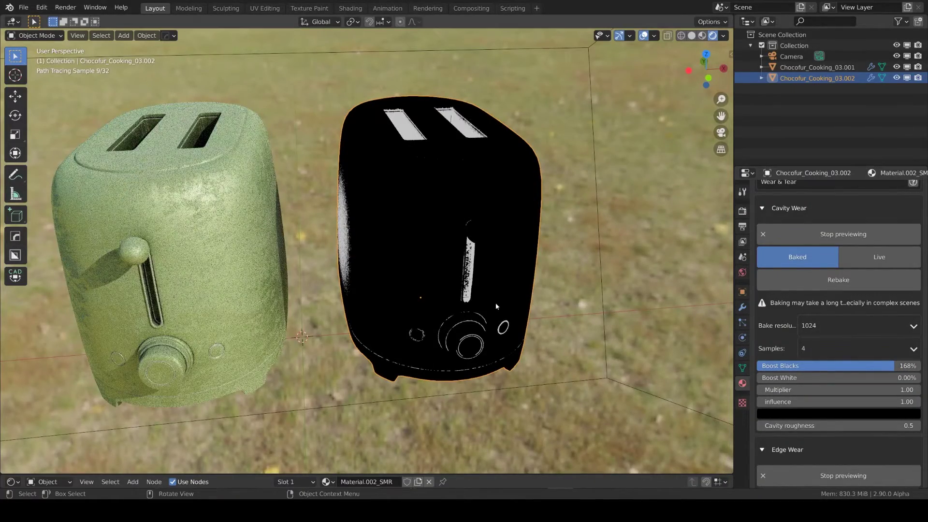
Step: Inspect the cavity wear's influence map on the toaster's front, stop the preview and check the wear on the rendered material
middle_click_drag(496, 306, 490, 218)
scroll(489, 216, "up", 3)
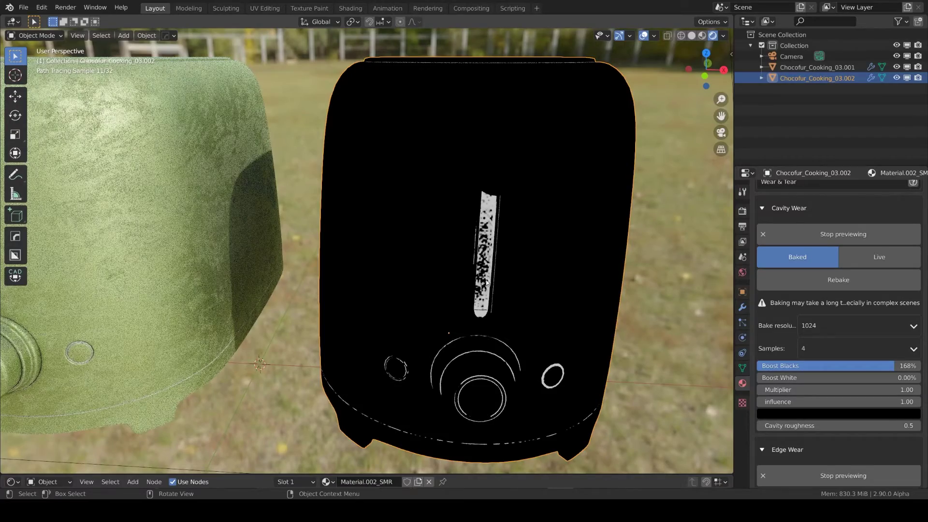
middle_click_drag(487, 283, 483, 252)
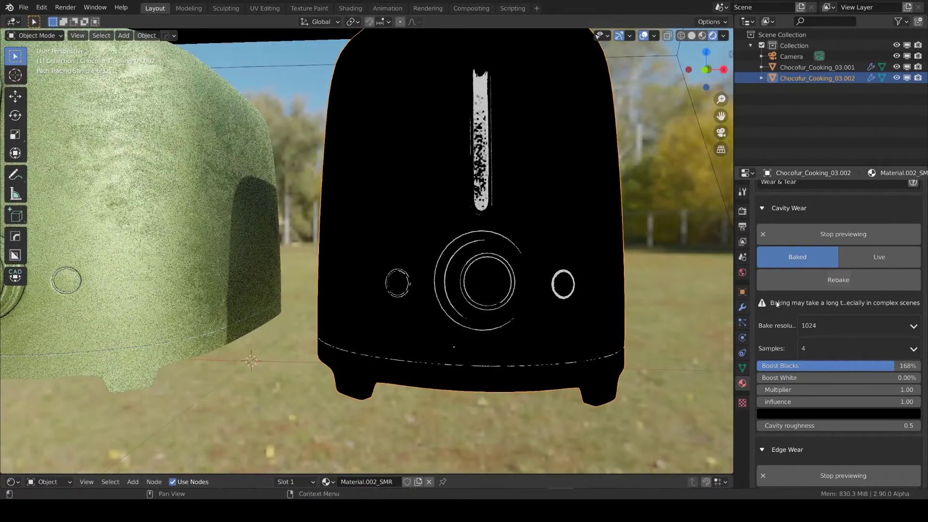
left_click(819, 236)
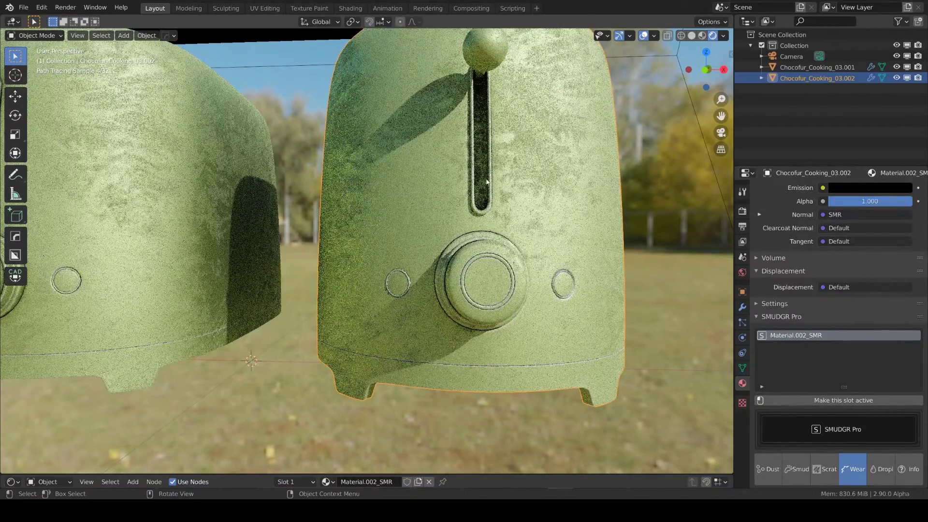
scroll(482, 191, "up", 3)
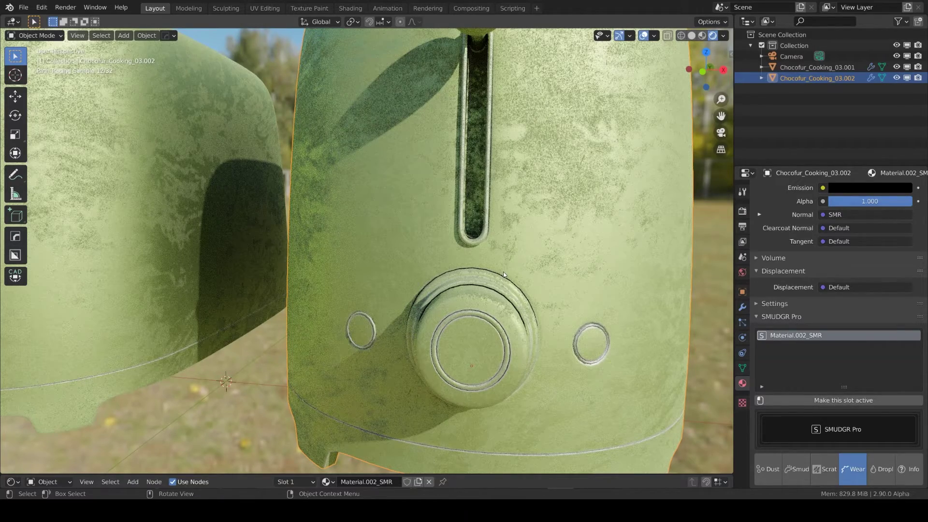
scroll(504, 272, "down", 4)
middle_click_drag(504, 272, 500, 298)
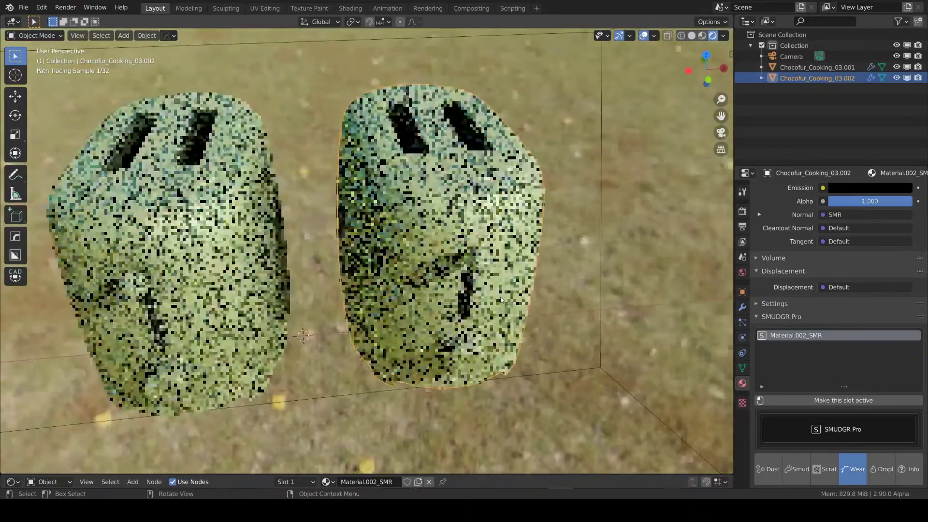
Step: Choose not to pack the unpacked image so the SMUDGR Pro settings can be reached again
scroll(832, 416, "down", 10)
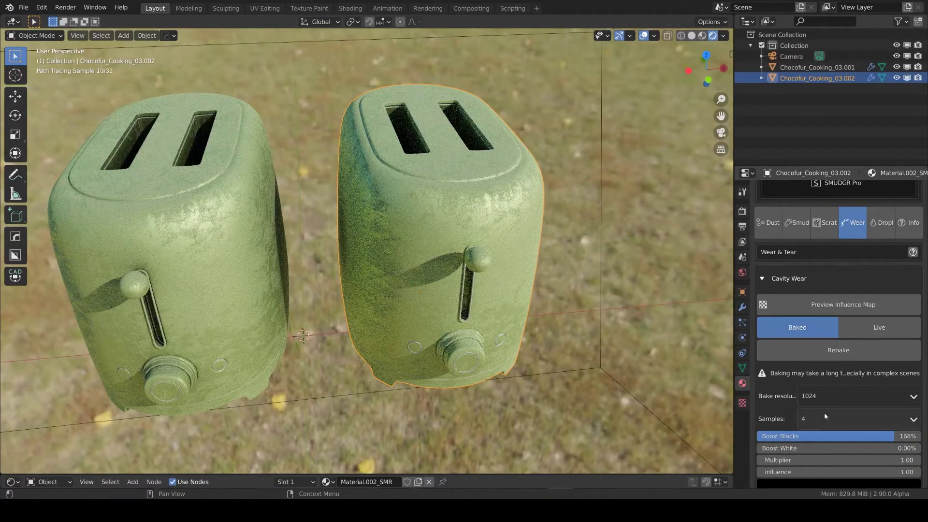
scroll(768, 391, "down", 1)
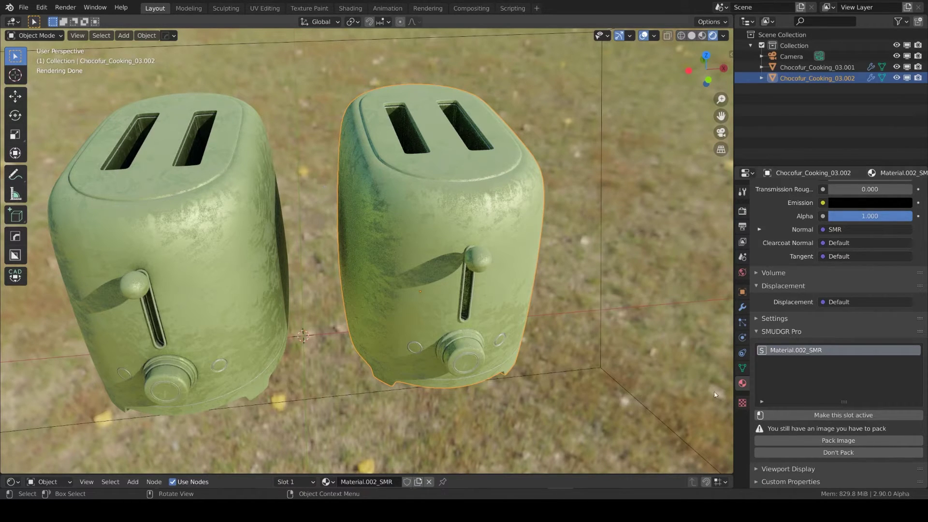
left_click(840, 453)
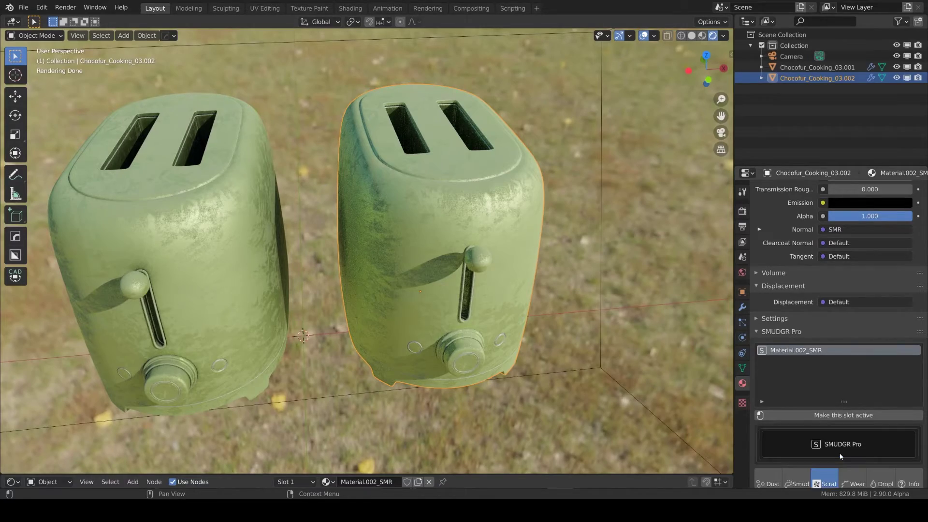
scroll(840, 455, "down", 12)
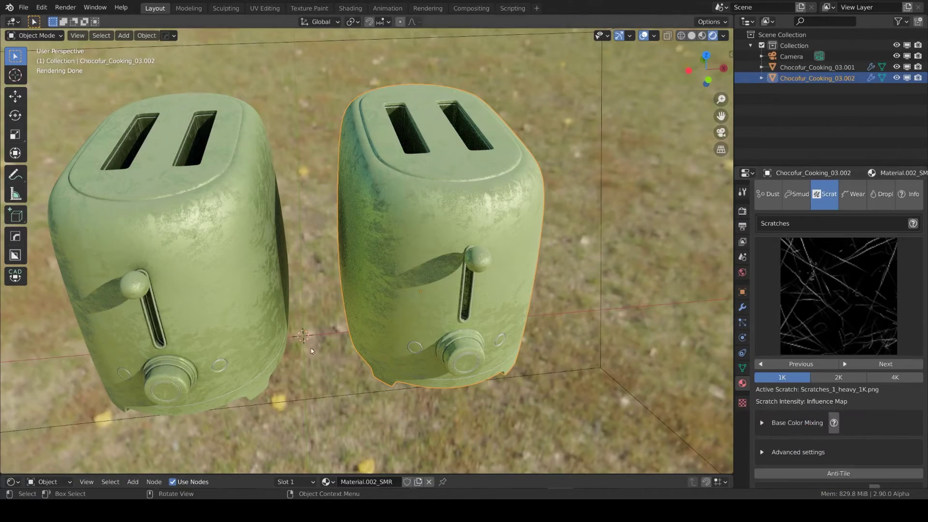
Step: Switch the viewport to Material Preview and open the Wear & Tear settings to review the cavity and edge wear modes
mouse_move(368, 309)
middle_mouse_down()
mouse_move(334, 338)
mouse_move(310, 341)
middle_mouse_up()
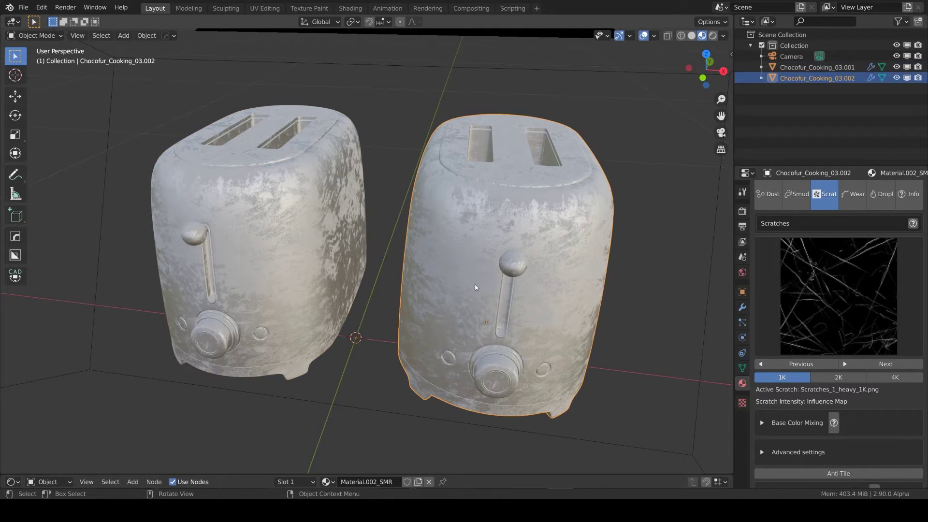
left_click(854, 194)
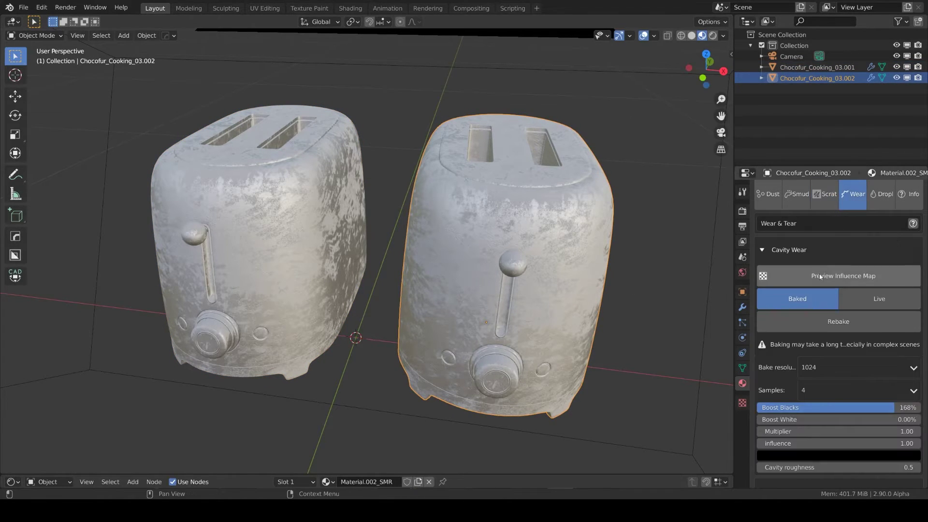
scroll(827, 300, "down", 8)
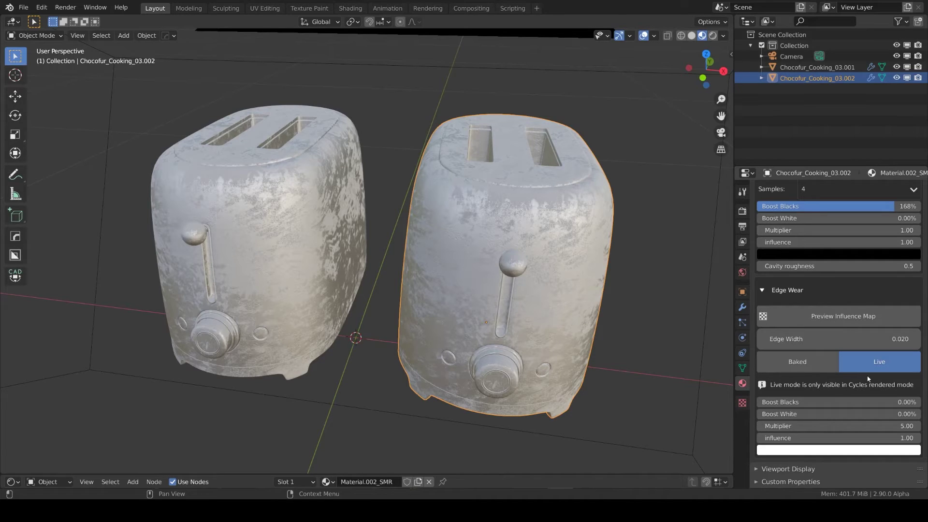
scroll(867, 376, "up", 6)
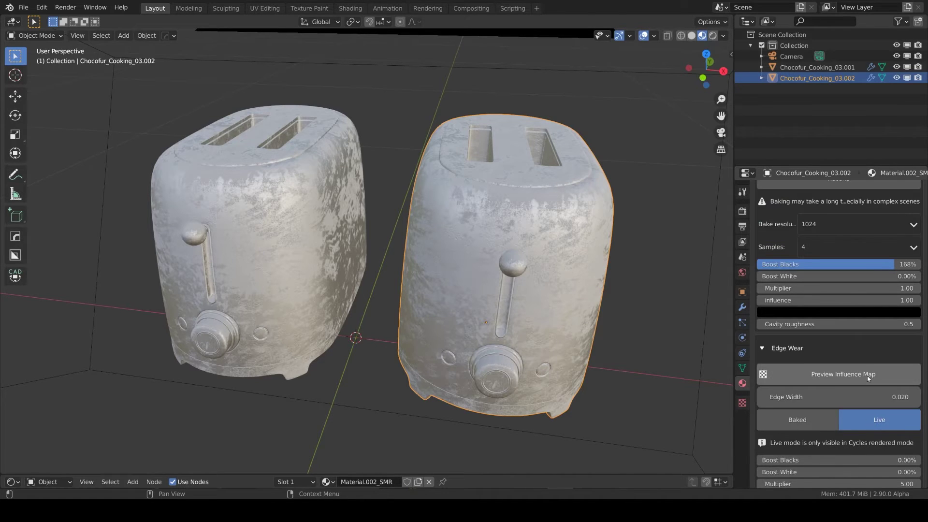
scroll(874, 276, "up", 1)
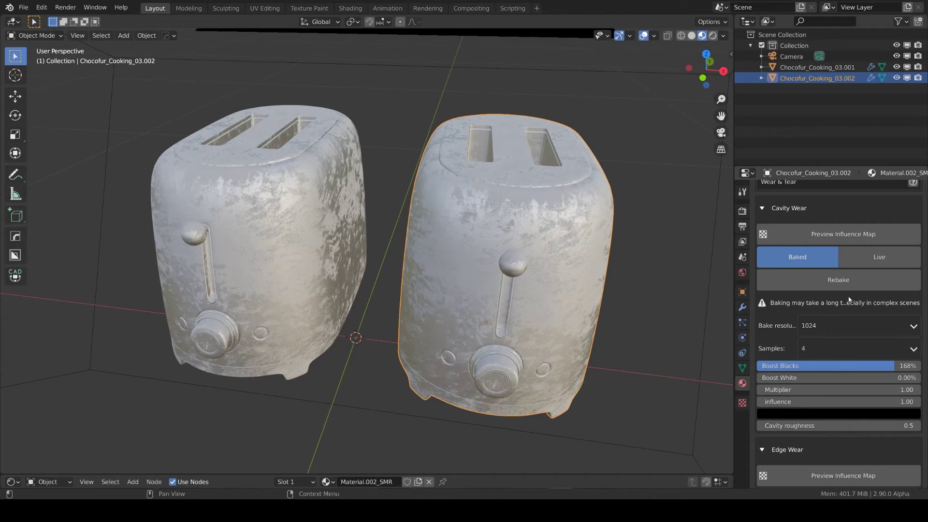
scroll(798, 256, "down", 3)
scroll(778, 252, "down", 4)
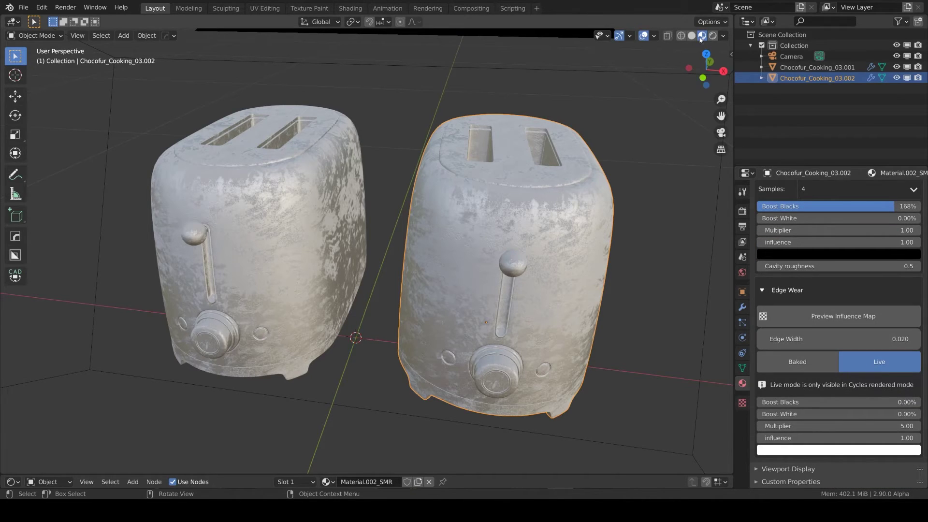
Step: Examine how both toasters display in Material Preview from the front, the back and underneath
scroll(559, 228, "up", 3)
middle_click_drag(558, 228, 576, 196)
scroll(527, 216, "down", 1)
scroll(527, 216, "down", 1)
scroll(437, 237, "up", 1)
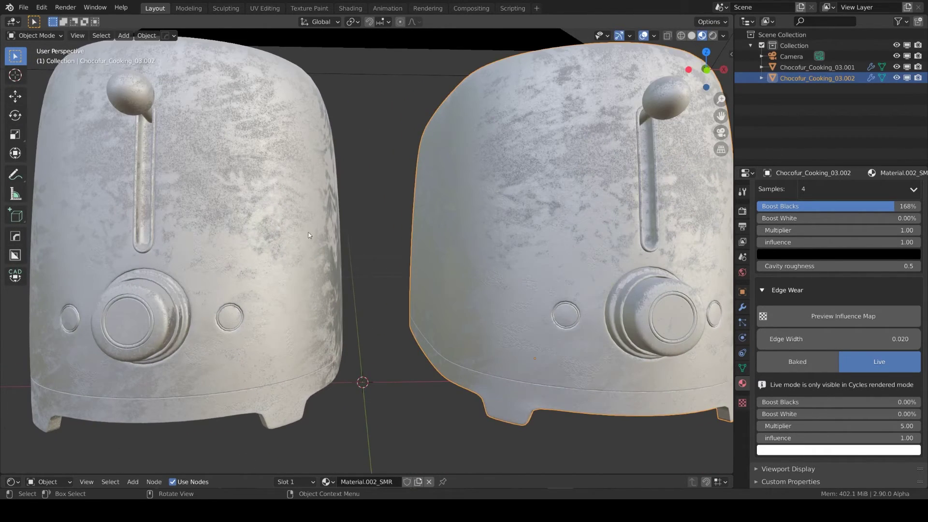
scroll(309, 235, "down", 5)
middle_click_drag(310, 236, 288, 263)
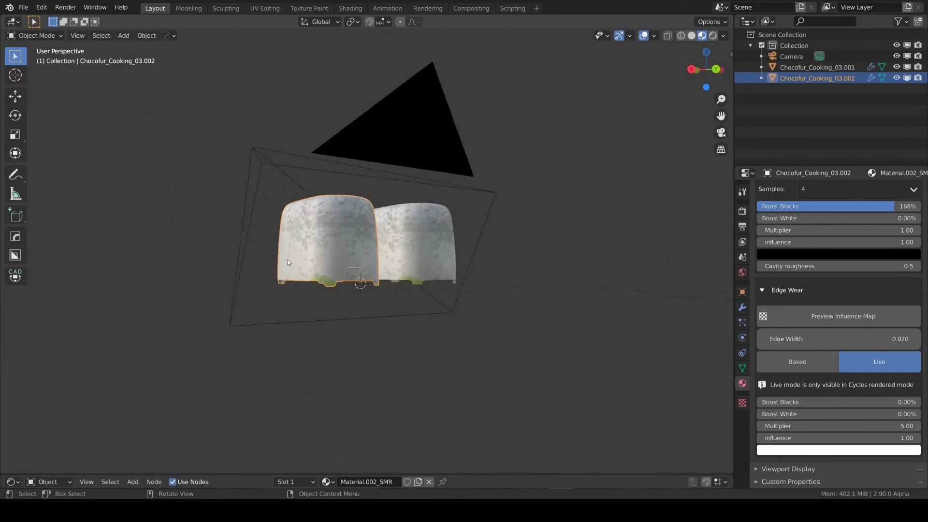
scroll(289, 262, "up", 6)
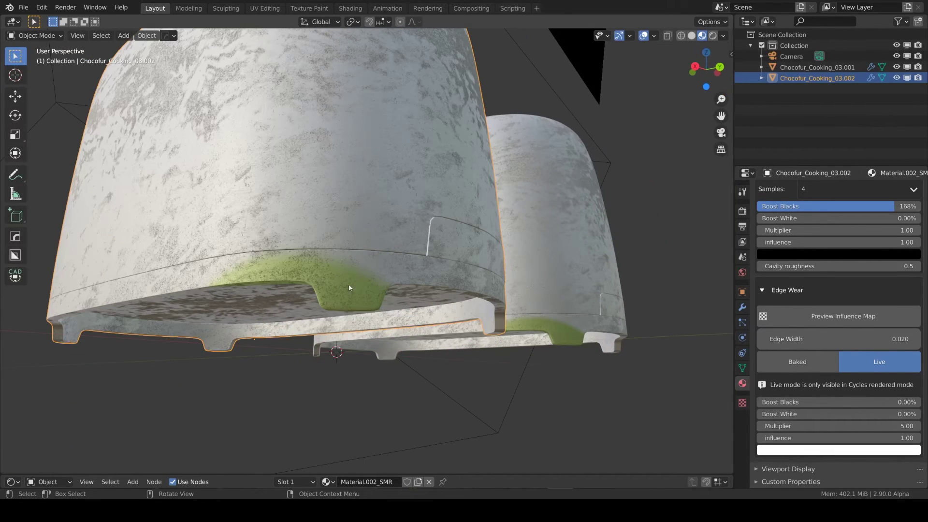
middle_click_drag(401, 301, 581, 329)
scroll(454, 293, "down", 1)
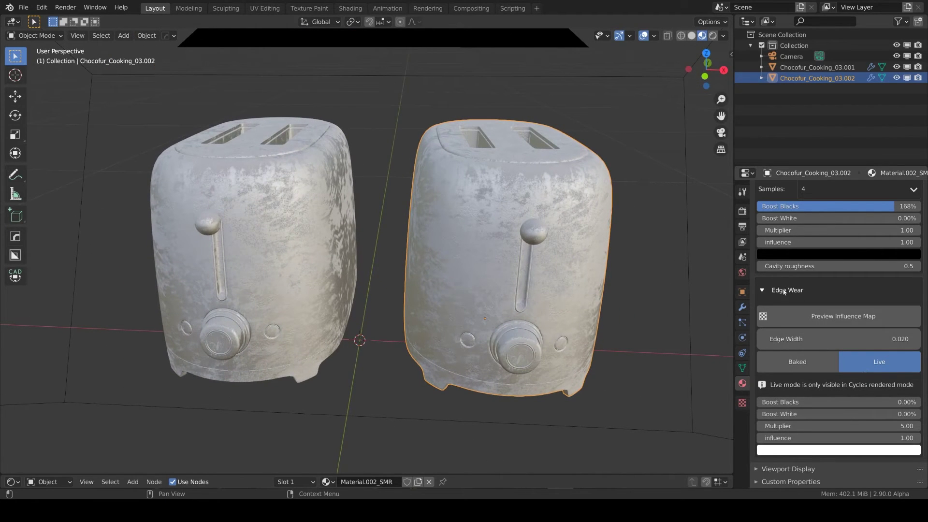
Step: Switch the selected toaster's edge wear to Baked for comparison in Material Preview, and return it to Live
middle_click_drag(633, 362, 544, 329)
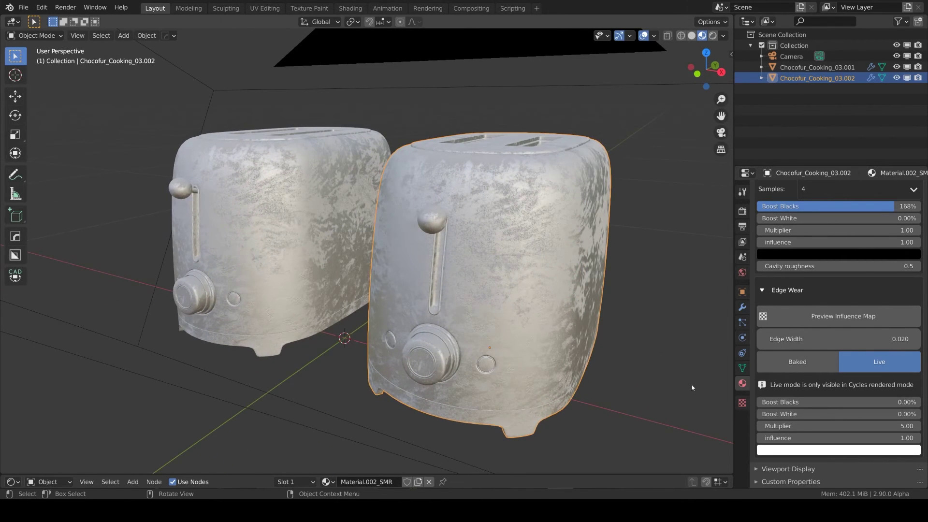
middle_click_drag(691, 386, 659, 377)
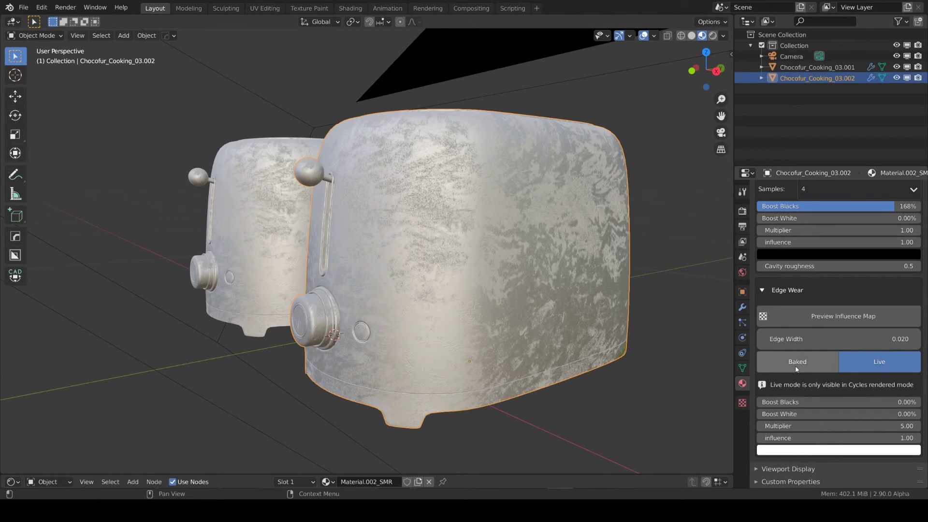
left_click(807, 370)
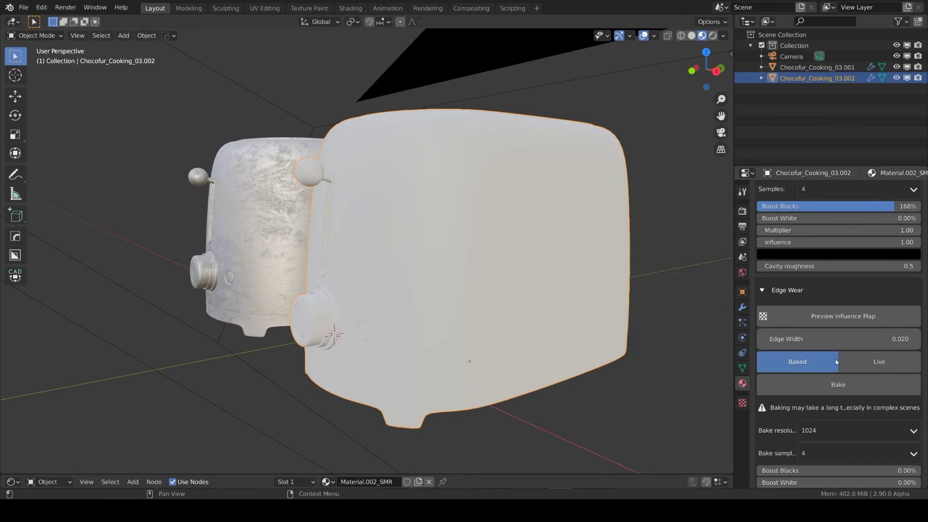
middle_click_drag(422, 323, 473, 319)
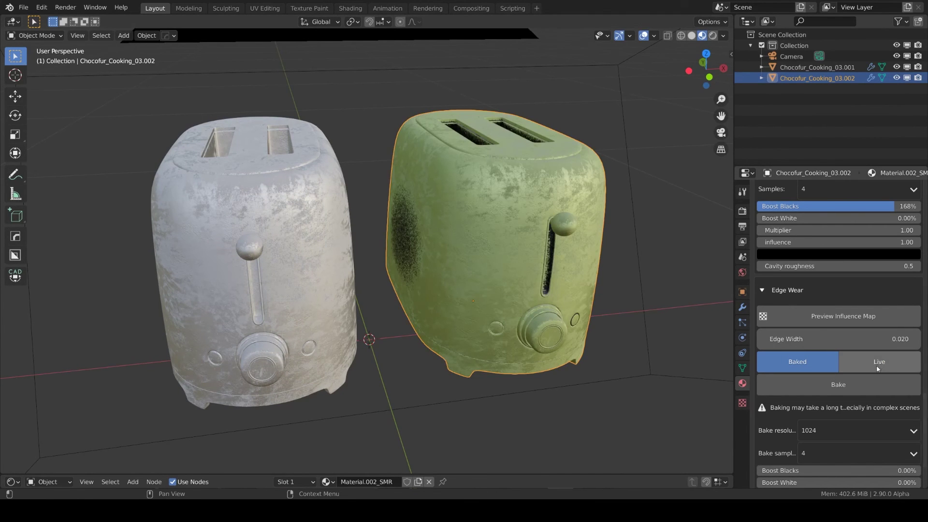
middle_click_drag(649, 344, 616, 338)
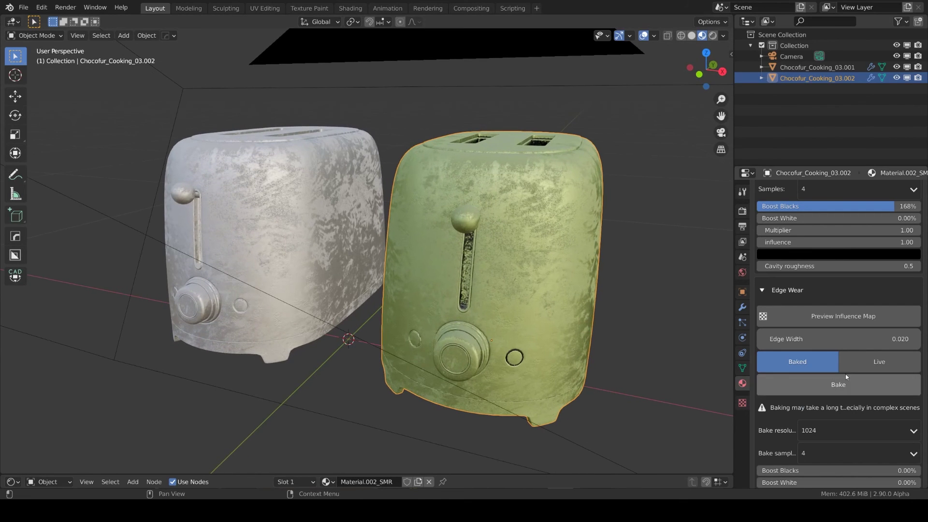
left_click(874, 365)
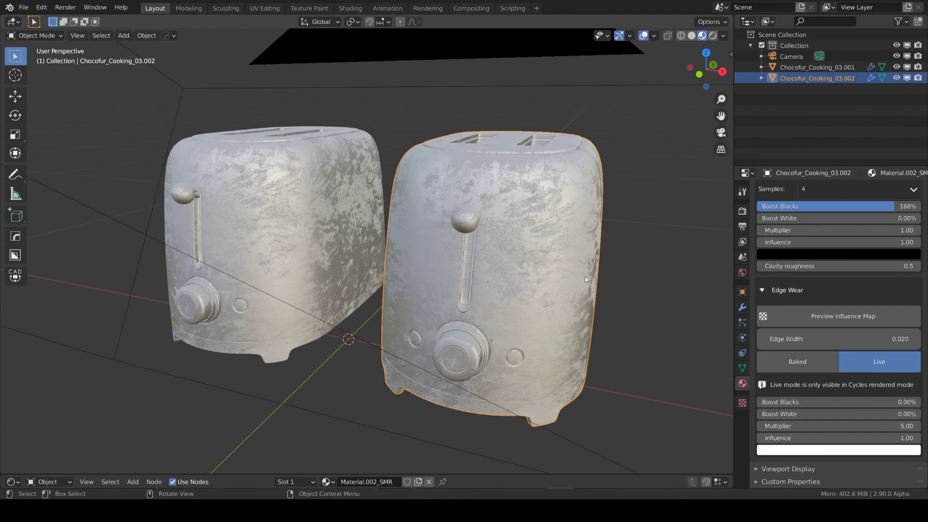
middle_click_drag(542, 218, 423, 394)
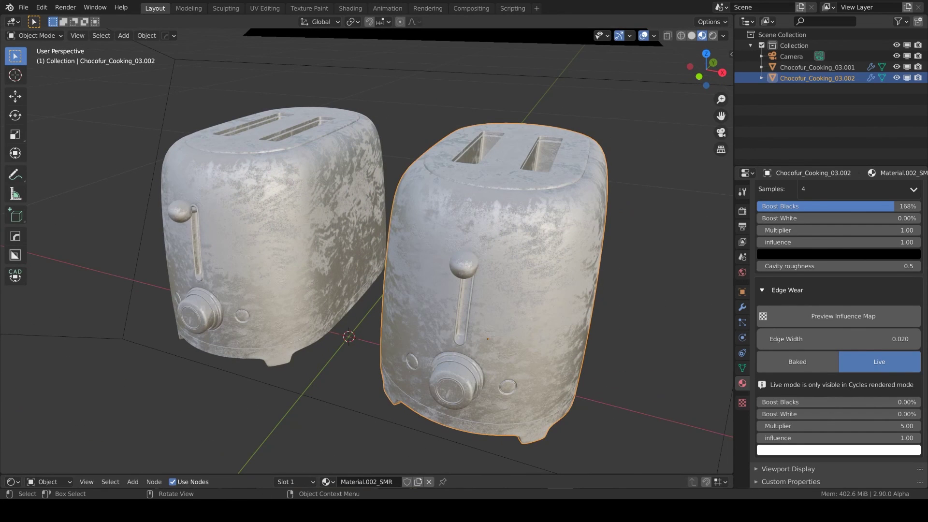